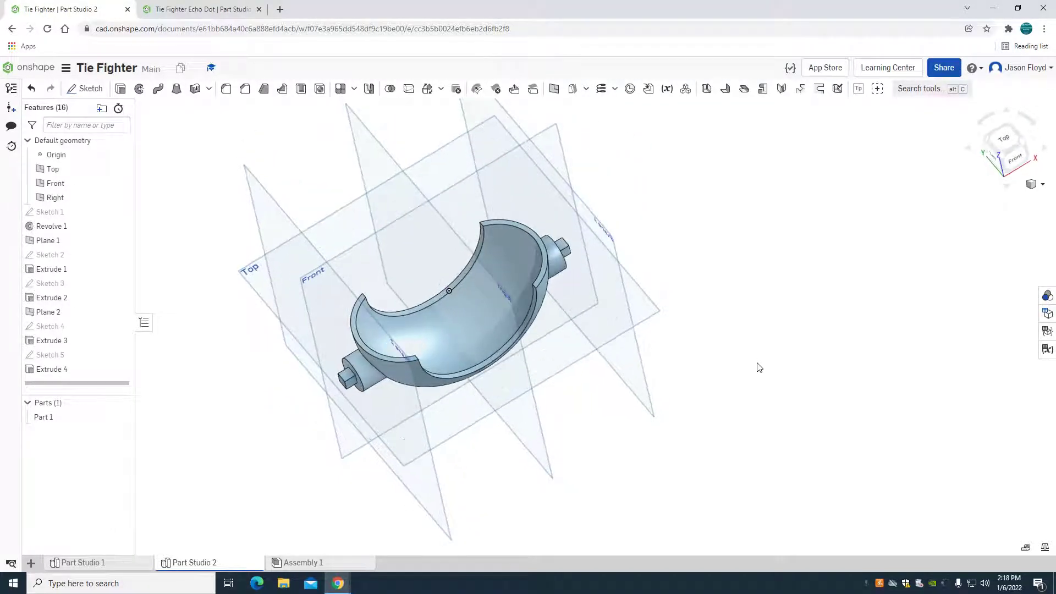
Switch to the Top view and start a new sketch on the Top plane.
click(339, 242)
click(762, 228)
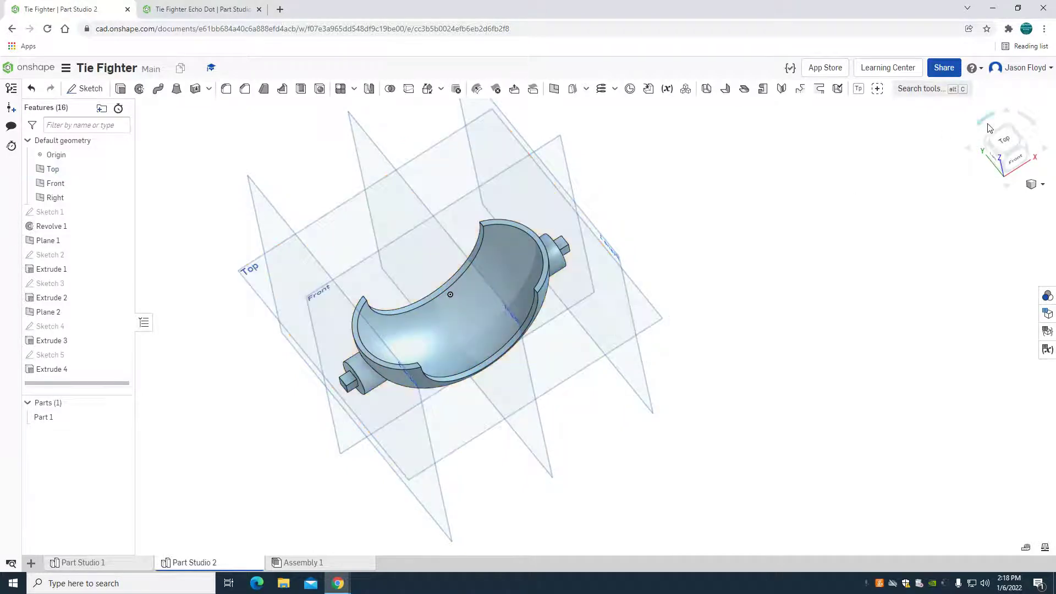
click(1002, 142)
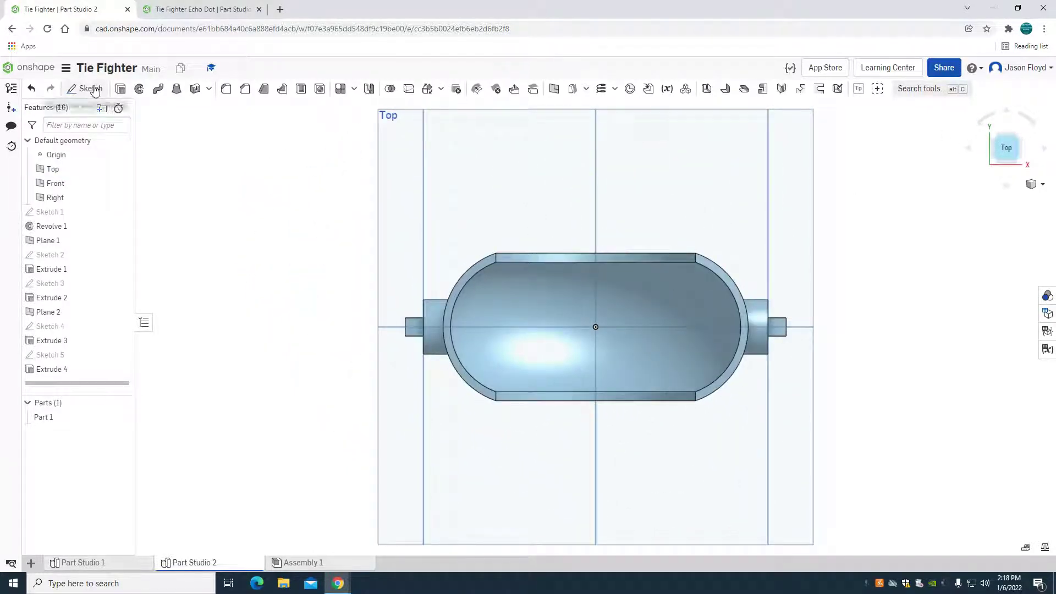
click(85, 89)
click(383, 185)
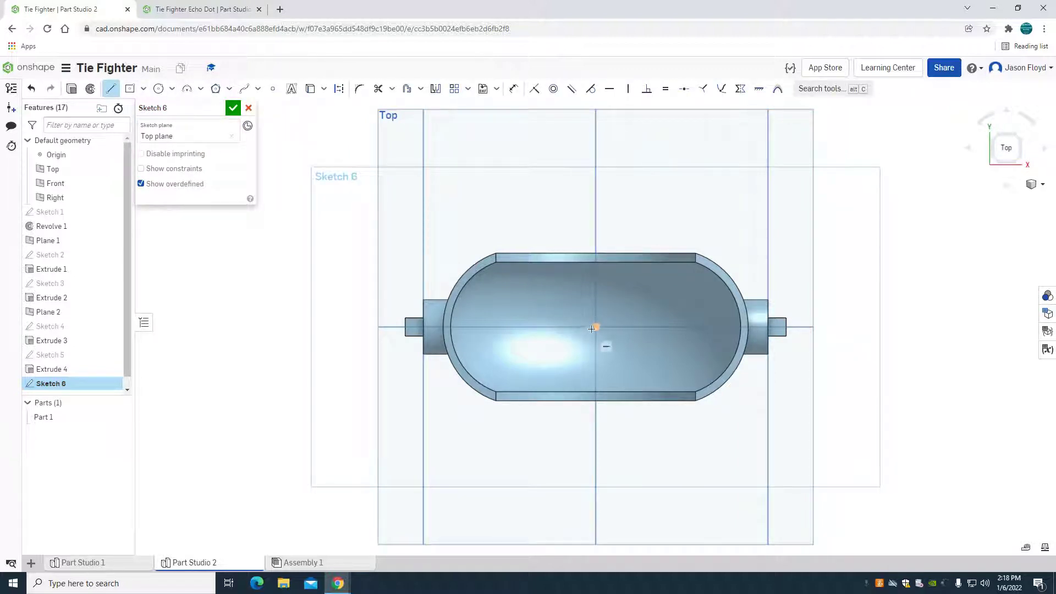
Draw a 0.5 line starting at the sketch origin.
click(596, 327)
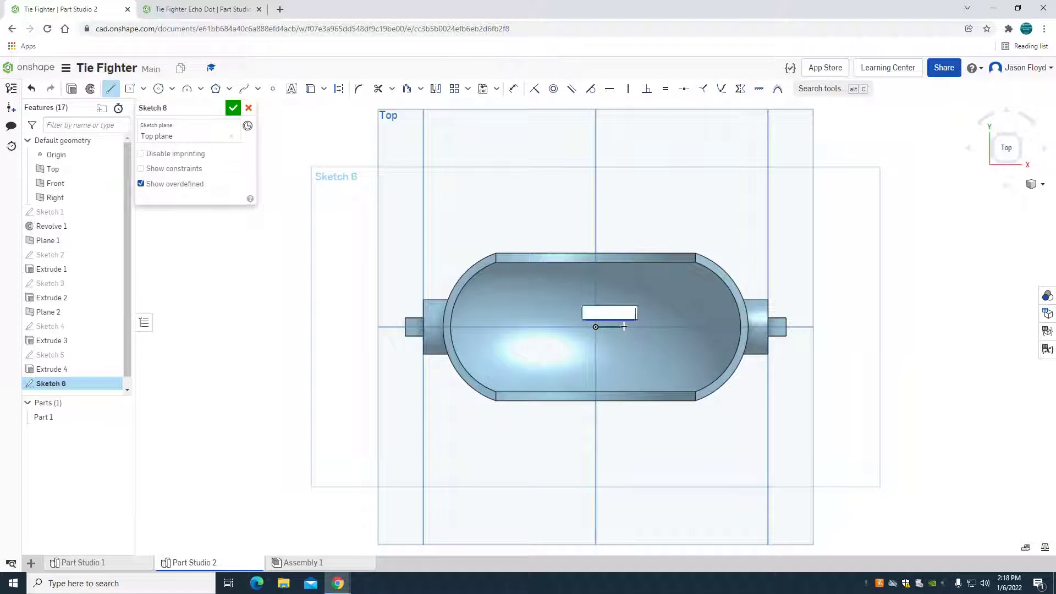
right_click(691, 322)
click(710, 330)
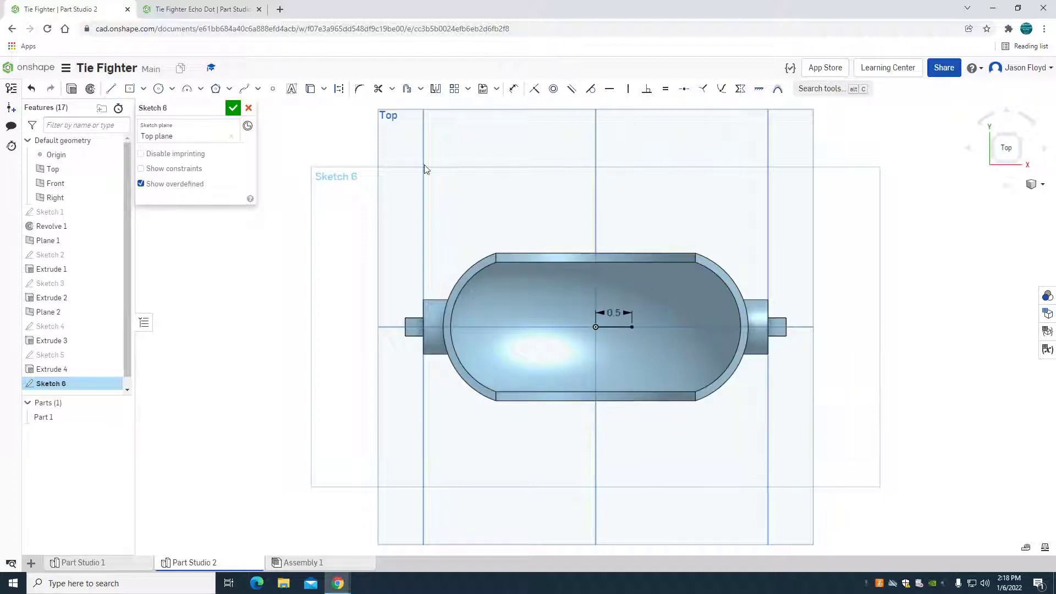
click(111, 88)
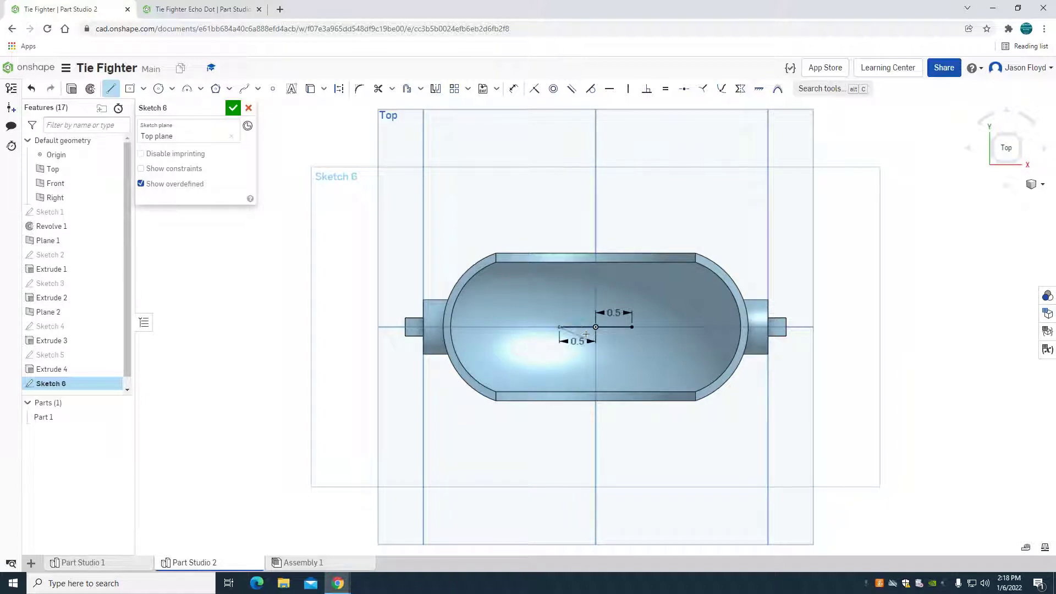
click(559, 326)
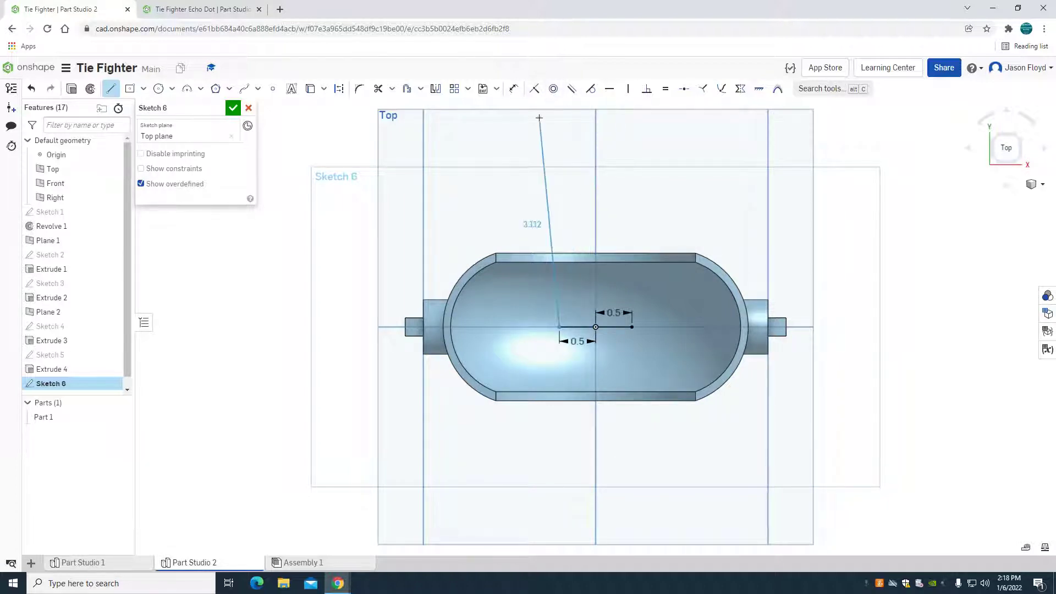
Draw a slot along the line and set its width to 0.5.
click(421, 88)
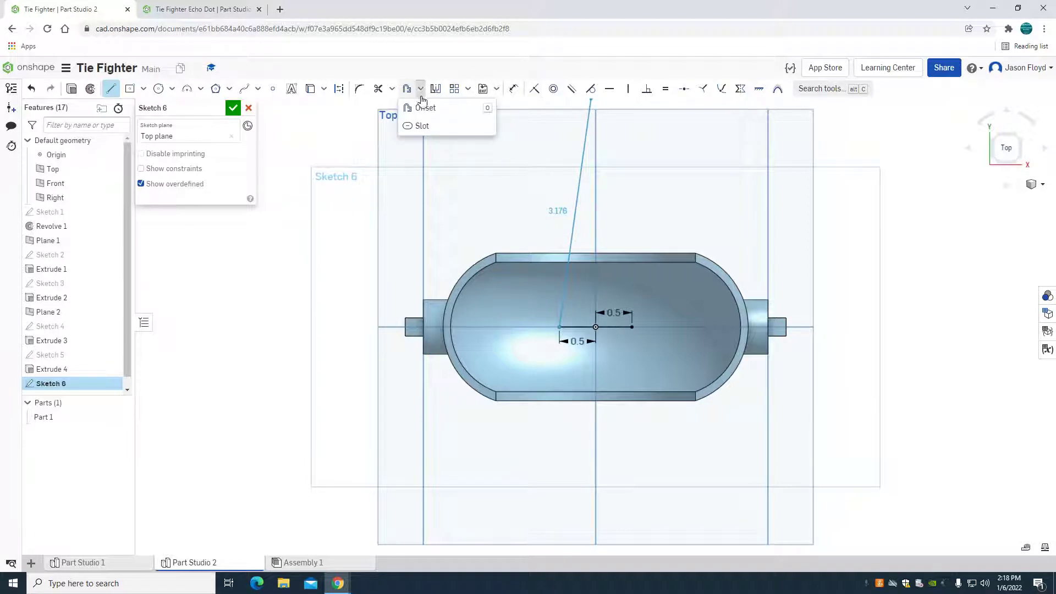
click(427, 125)
click(573, 326)
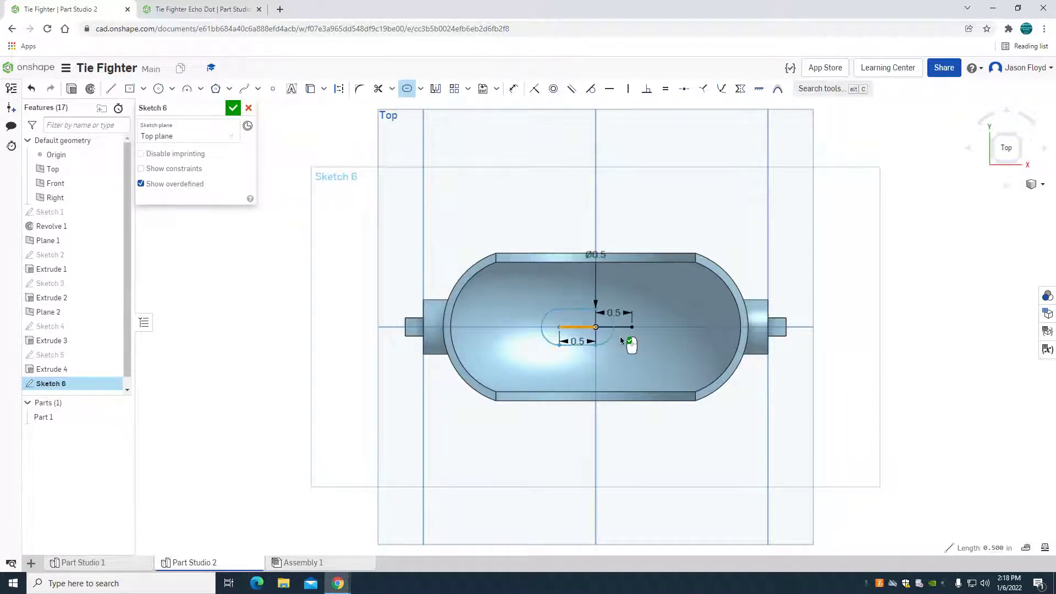
click(615, 329)
right_drag(531, 225, 532, 206)
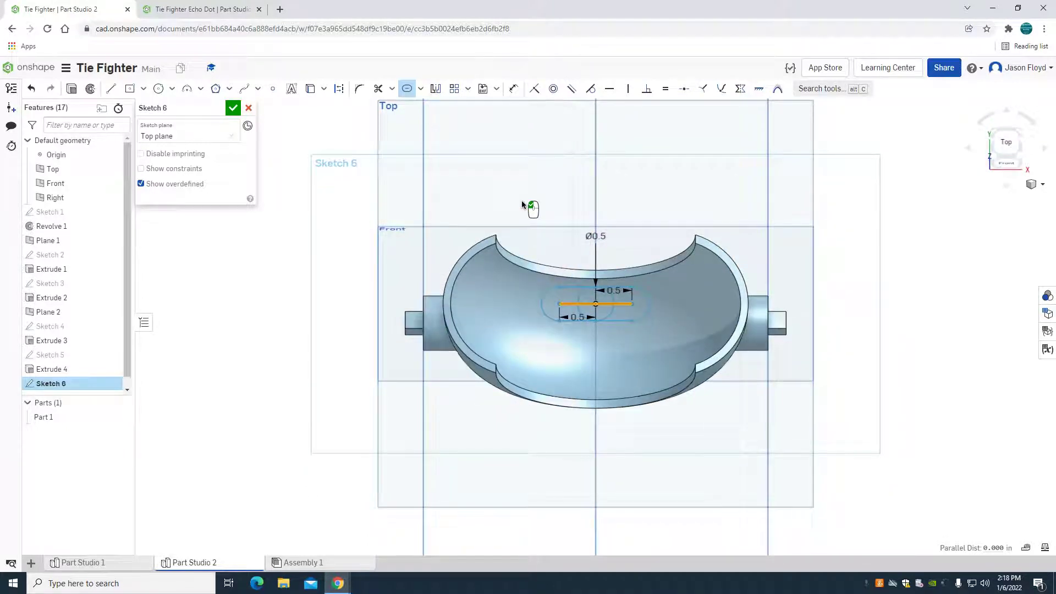
click(511, 199)
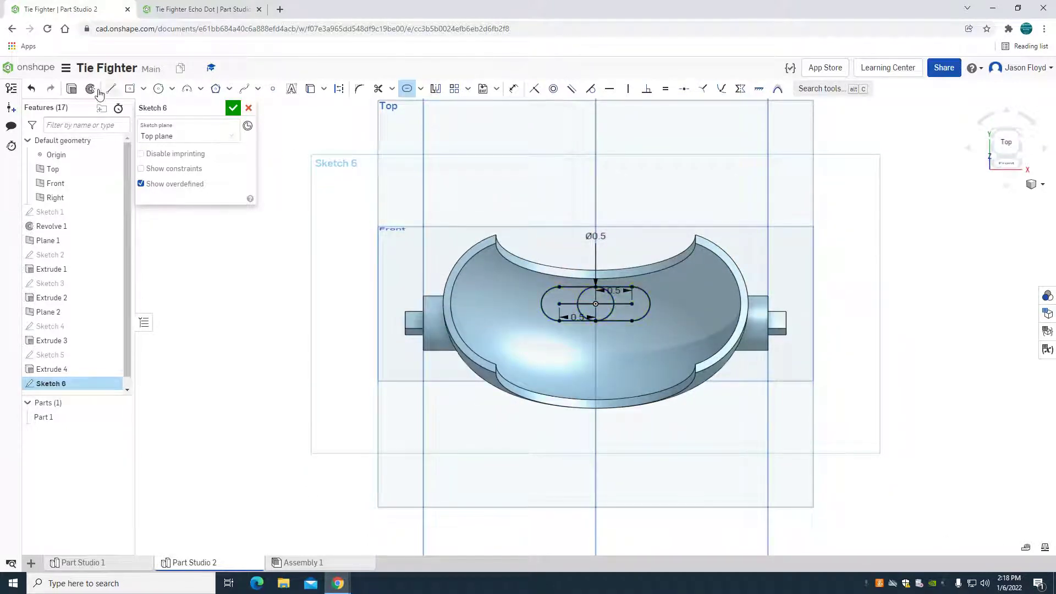
Extrude Sketch 6 as a Remove cut, Through all, scoped to Part 1.
click(72, 88)
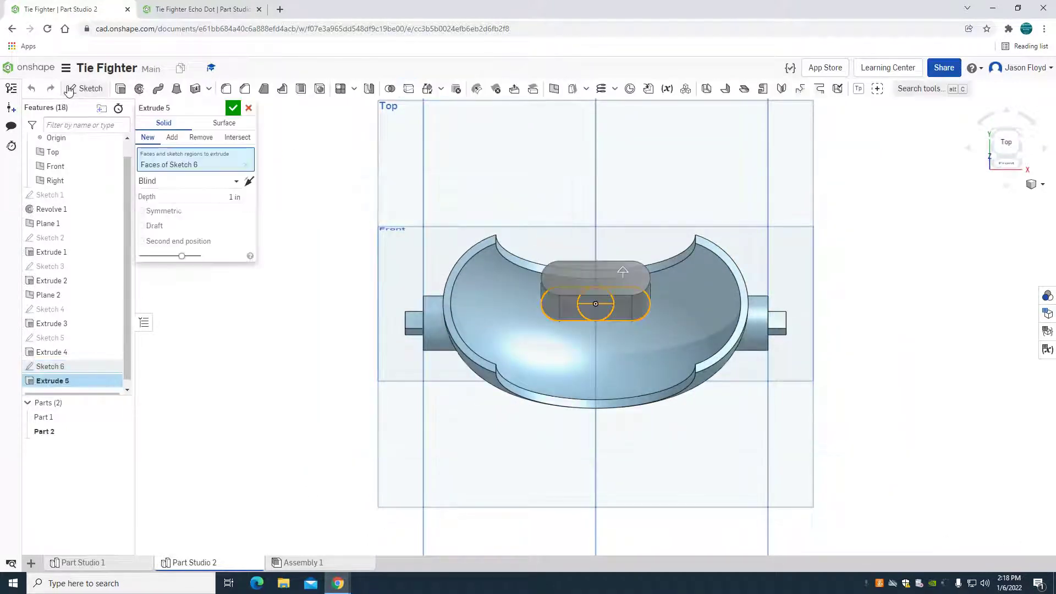
click(192, 139)
click(197, 181)
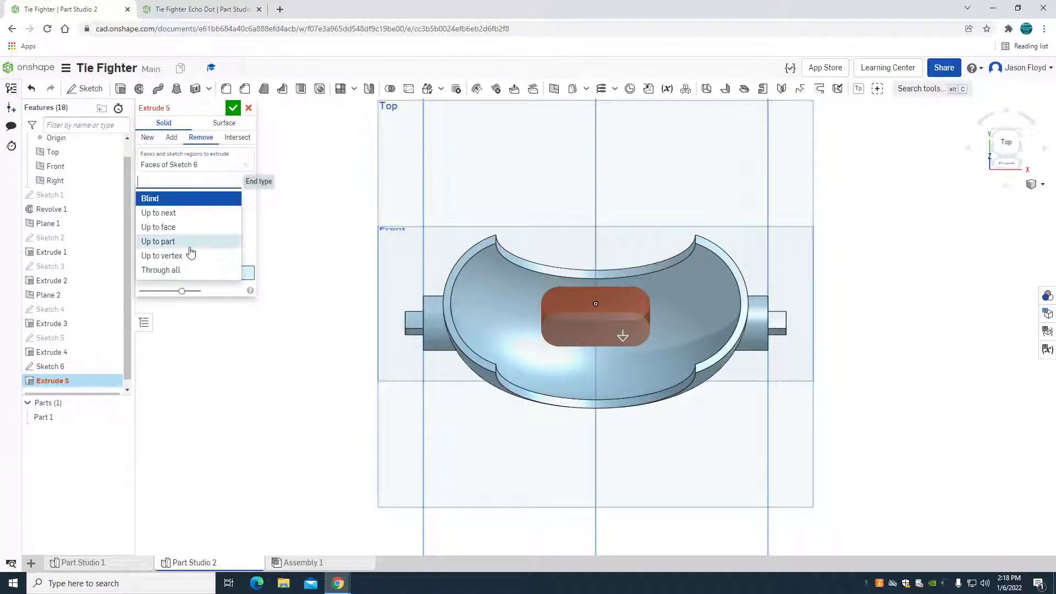
click(187, 269)
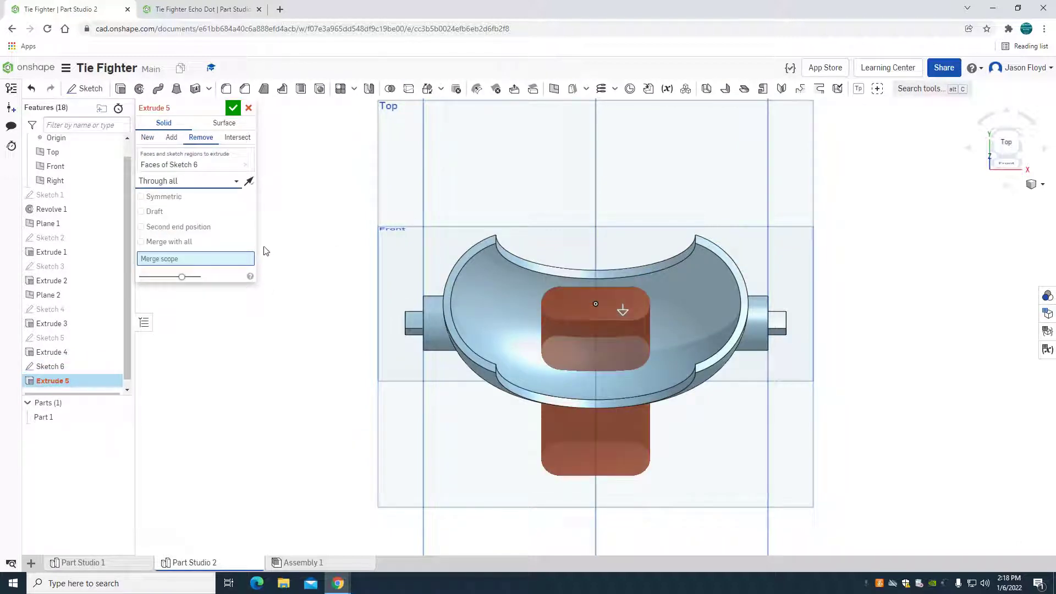
click(493, 315)
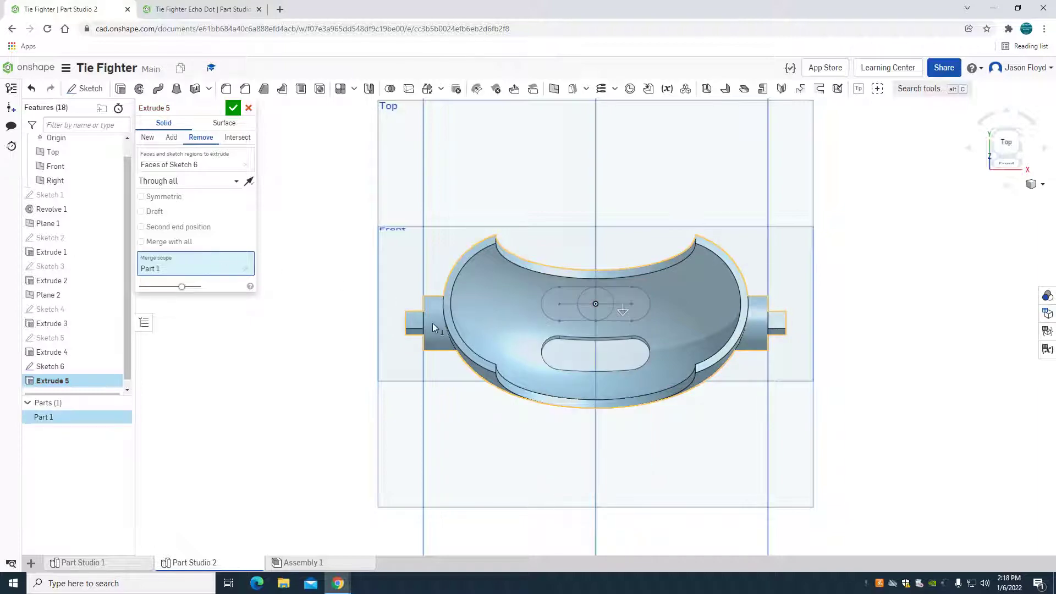
click(233, 107)
right_drag(323, 180, 300, 201)
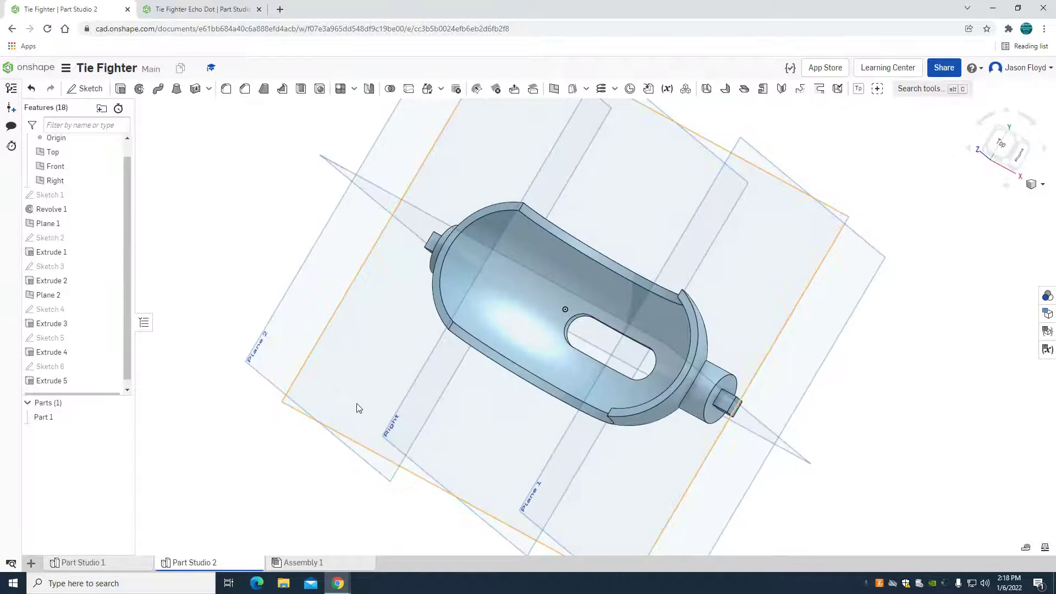
In Assembly 1, insert two Part Studio 1 wing panels and one Part Studio 2 curved body.
click(330, 562)
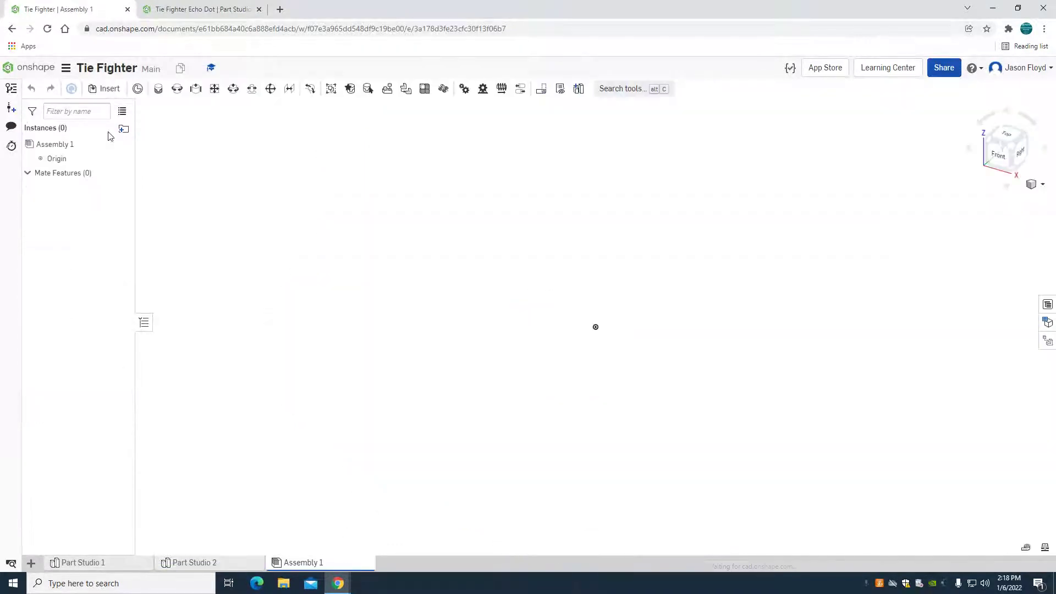
click(113, 93)
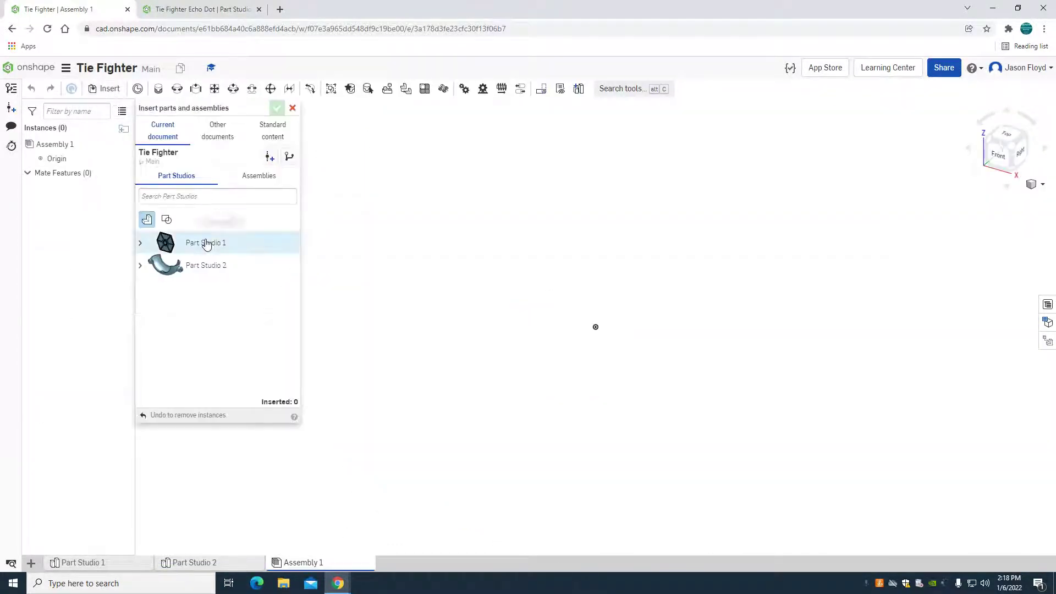
click(205, 243)
drag(604, 311, 385, 314)
click(233, 247)
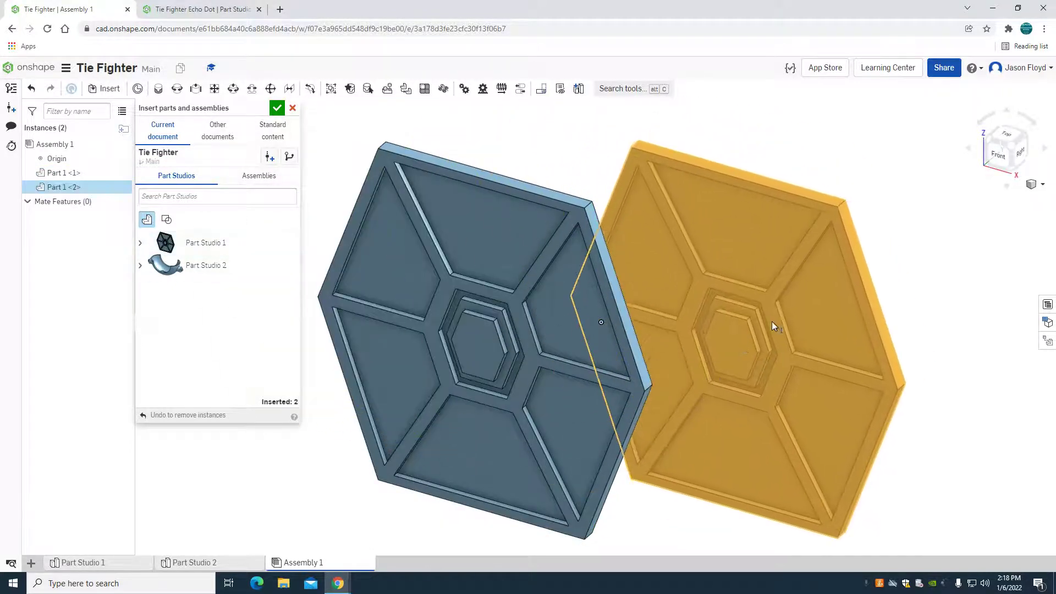
click(866, 302)
click(206, 266)
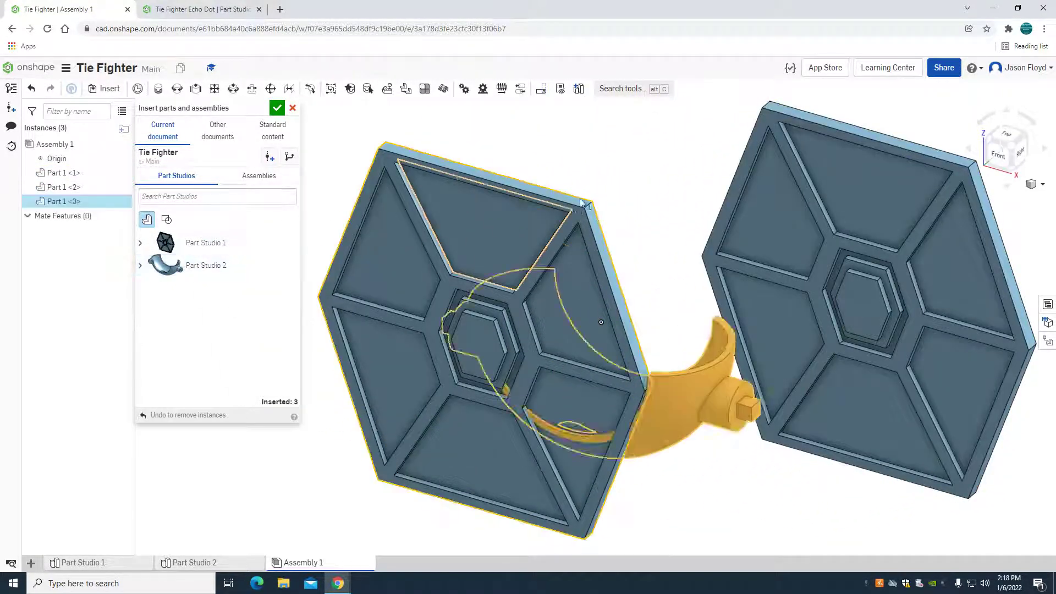
click(627, 170)
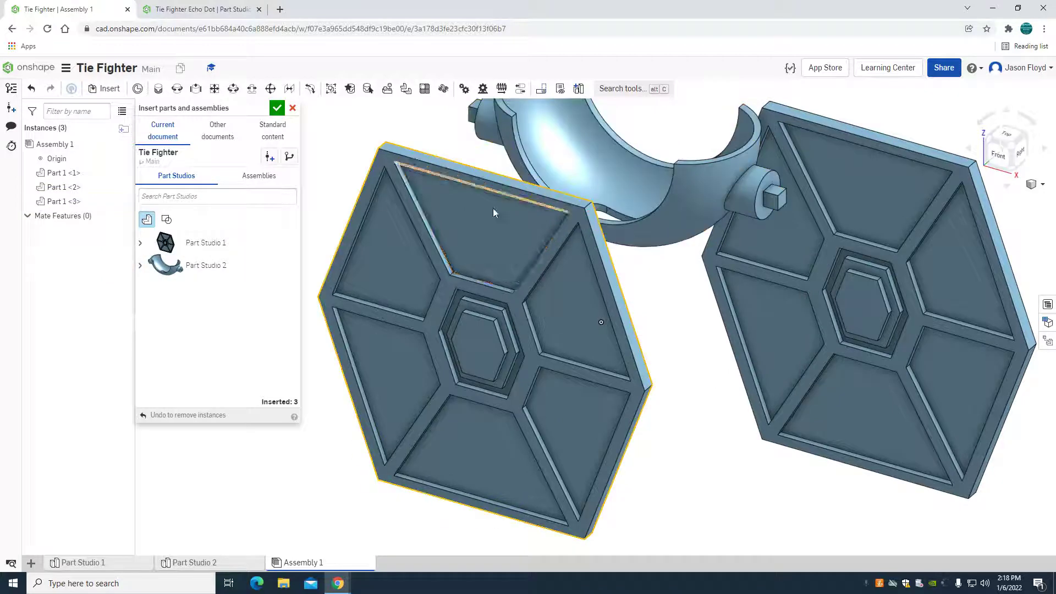
click(278, 108)
Fix the left wing panel in place.
right_click(400, 234)
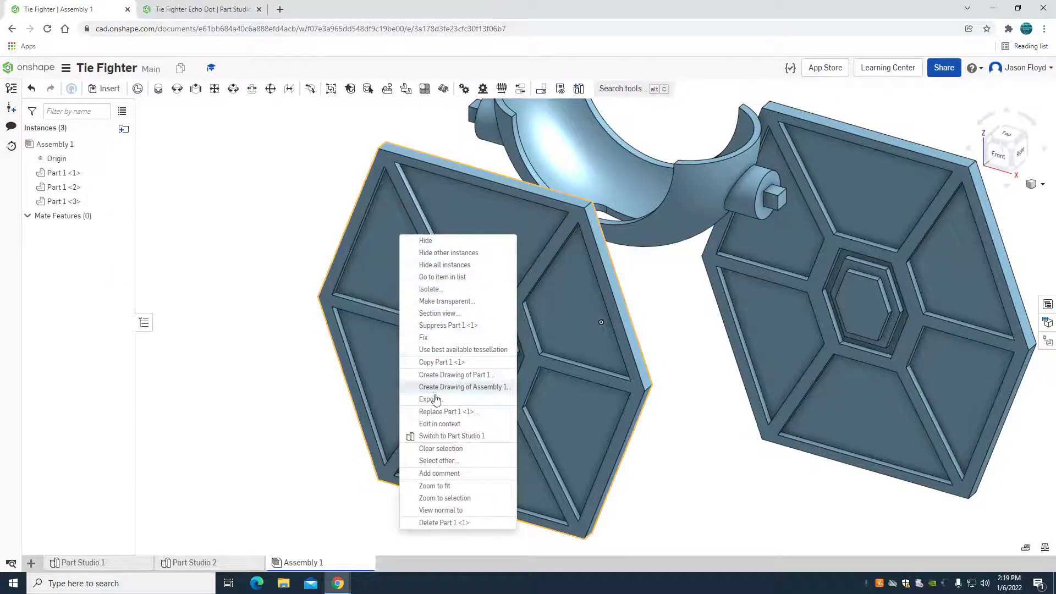
click(424, 338)
right_drag(434, 352, 485, 278)
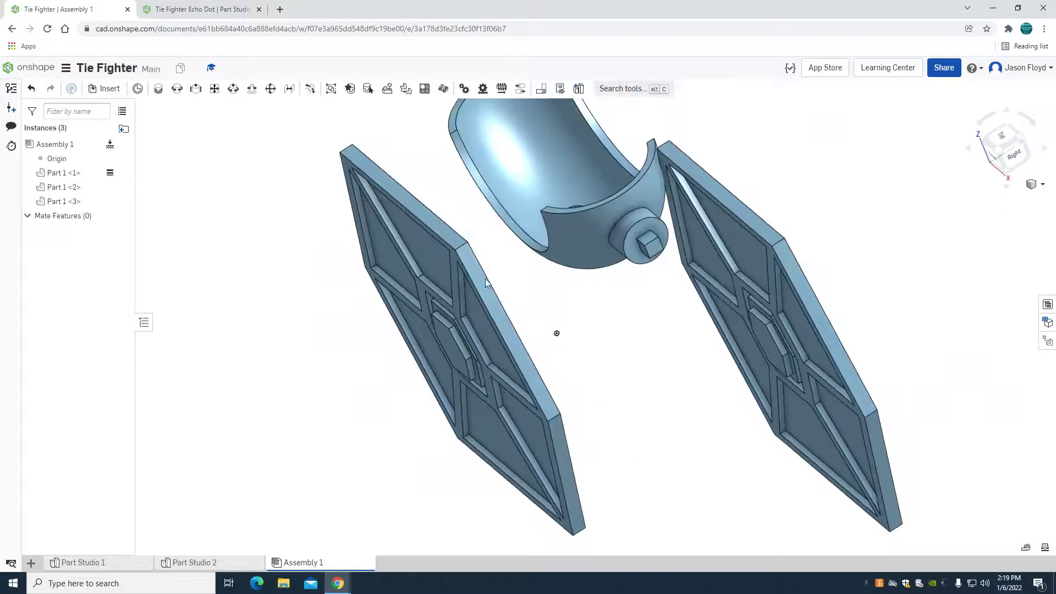
Start a Fastened mate between the square peg's end-face connector and the panel hole's connector.
click(159, 89)
scroll(583, 283, up, 2)
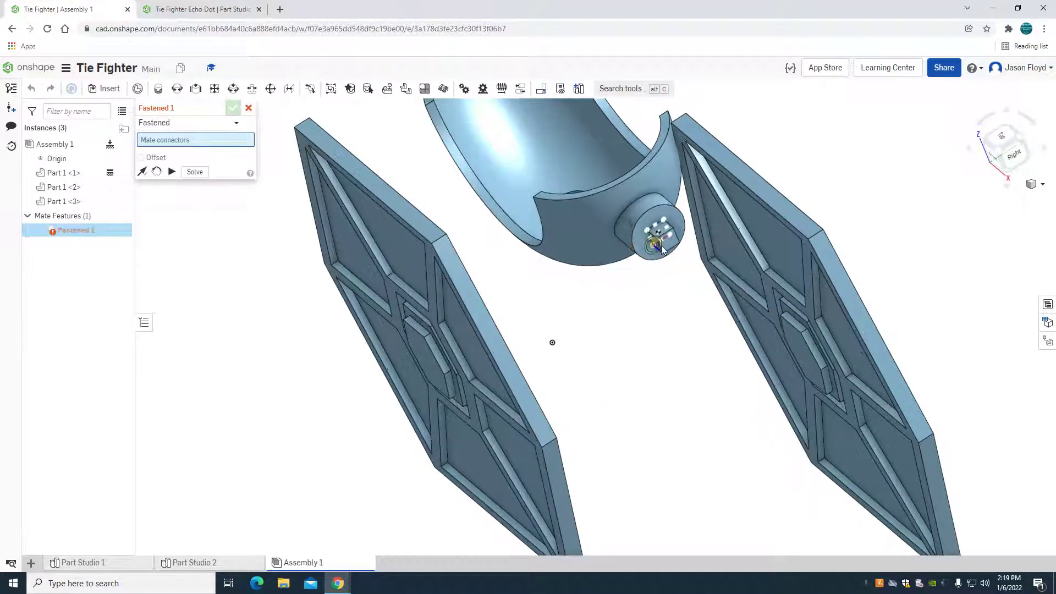
scroll(664, 246, up, 2)
scroll(667, 248, up, 2)
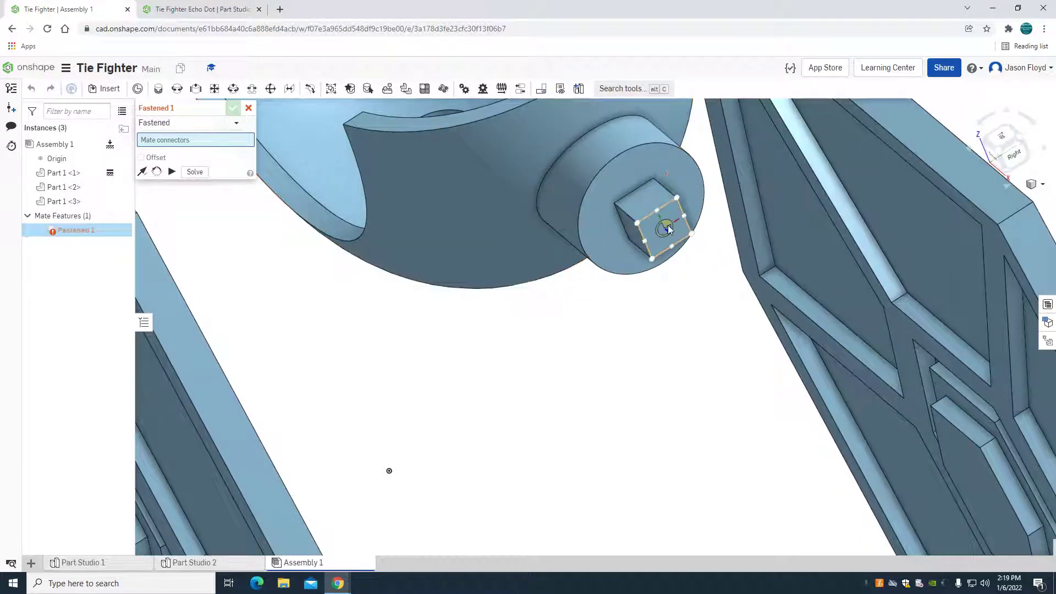
click(668, 229)
scroll(653, 299, down, 5)
right_drag(634, 335, 606, 337)
scroll(737, 283, up, 5)
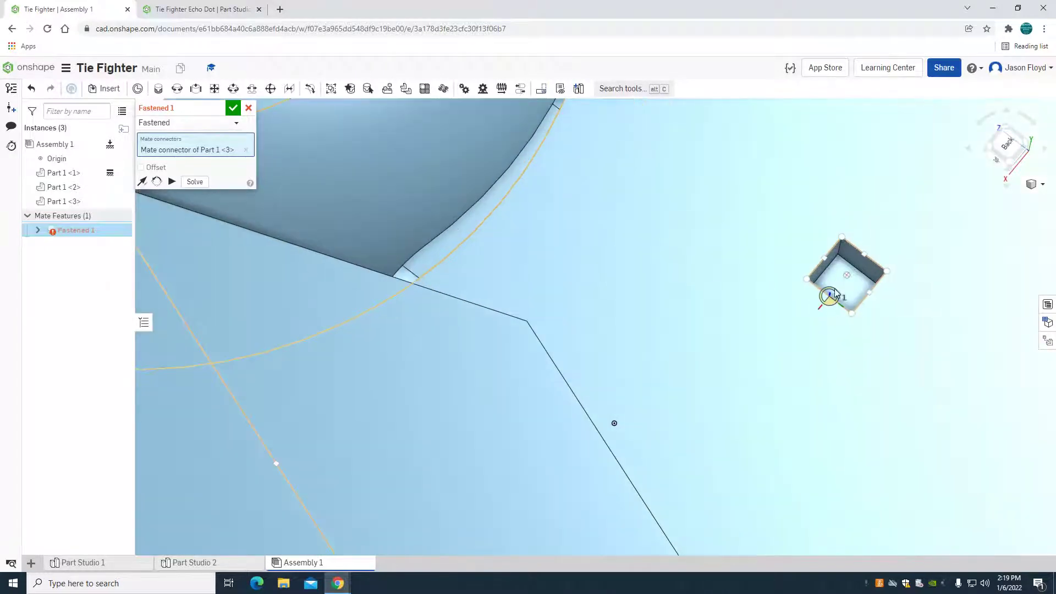
scroll(835, 294, up, 3)
click(851, 306)
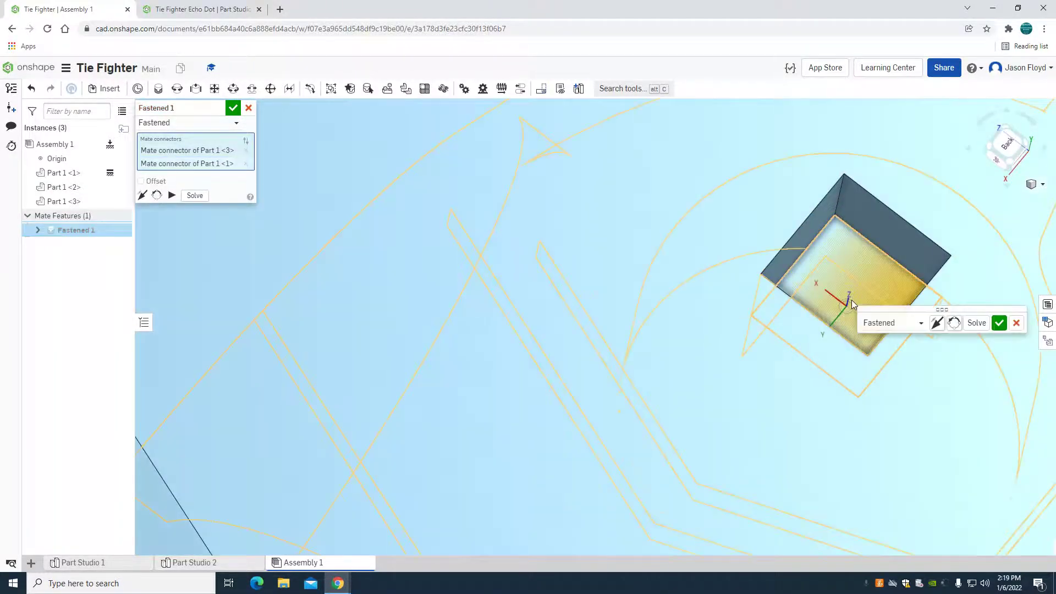
scroll(666, 229, down, 3)
right_drag(667, 228, 739, 172)
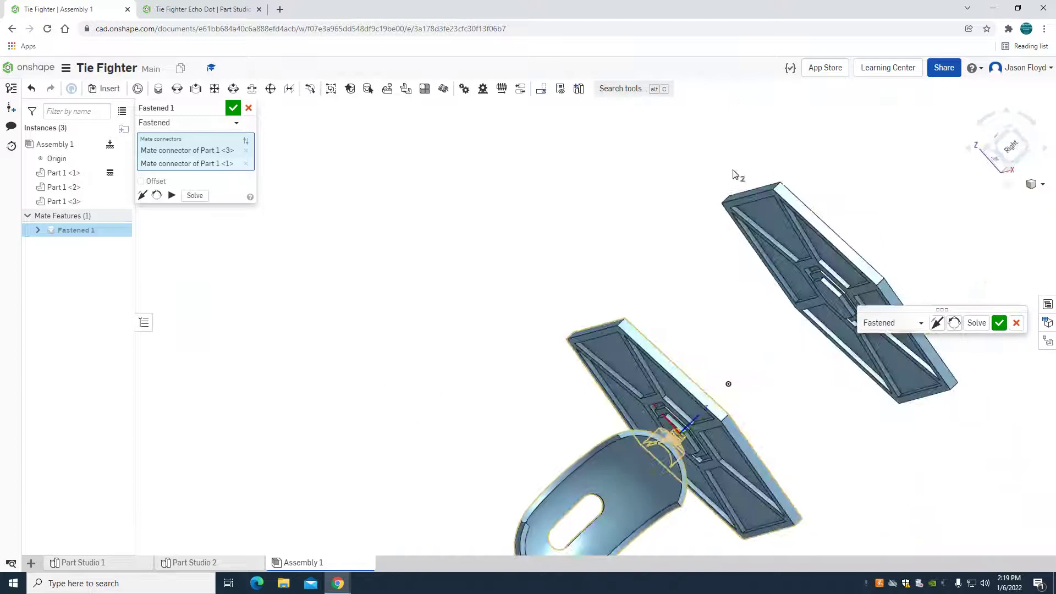
Flip the curved body, rotate it a quarter turn, and accept Fastened 1.
click(937, 323)
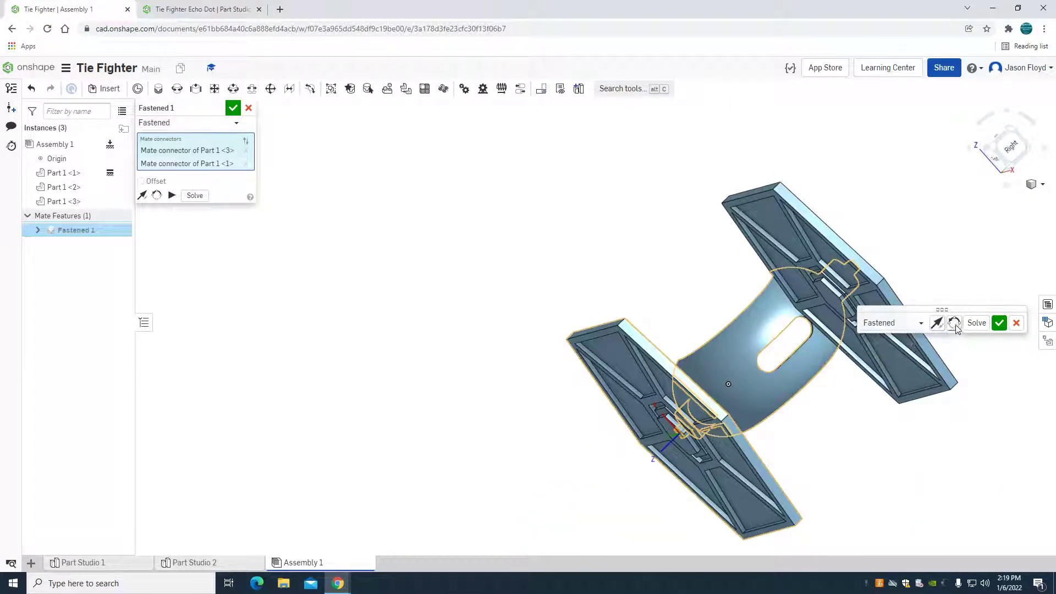
click(955, 324)
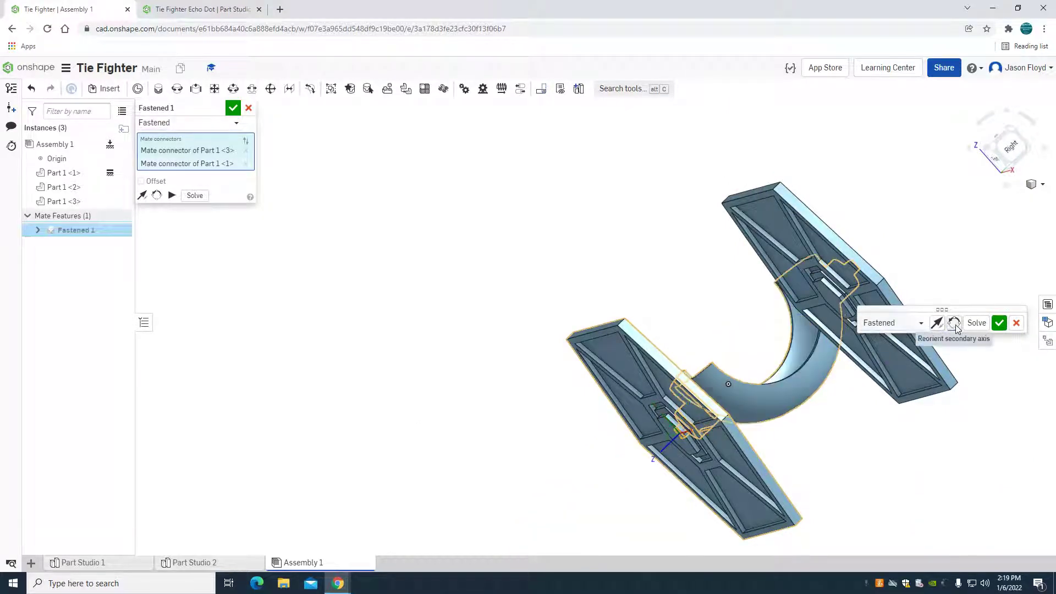
click(1000, 323)
right_drag(973, 321, 625, 229)
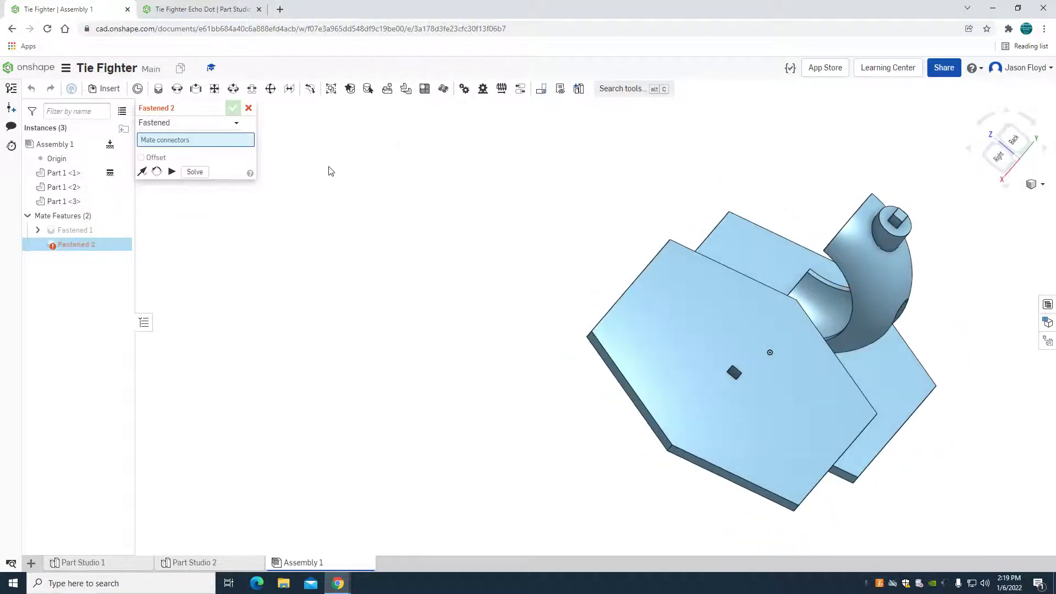
Fasten the holder's square-hole connector to the second wing's connector, flipped so the ribbed face shows.
scroll(922, 211, down, 5)
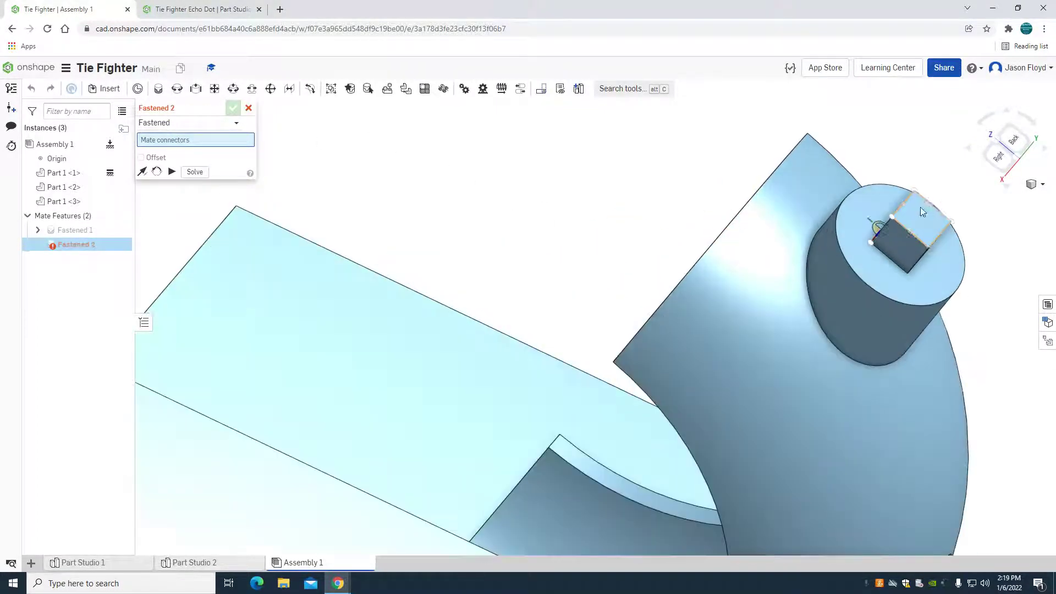
click(922, 219)
scroll(923, 218, up, 10)
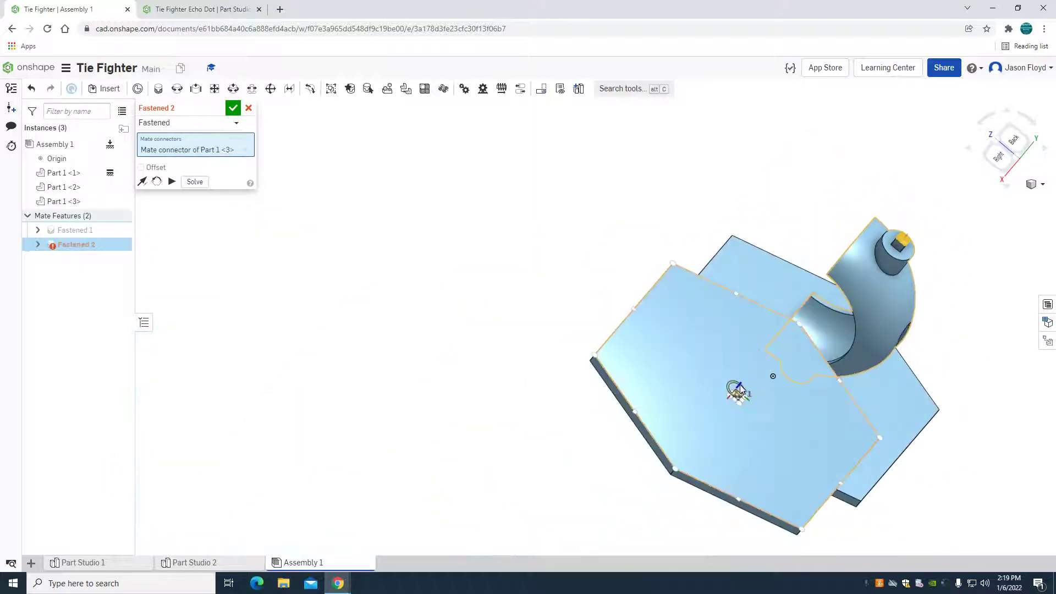
right_drag(738, 389, 814, 348)
scroll(727, 414, up, 5)
scroll(819, 341, down, 5)
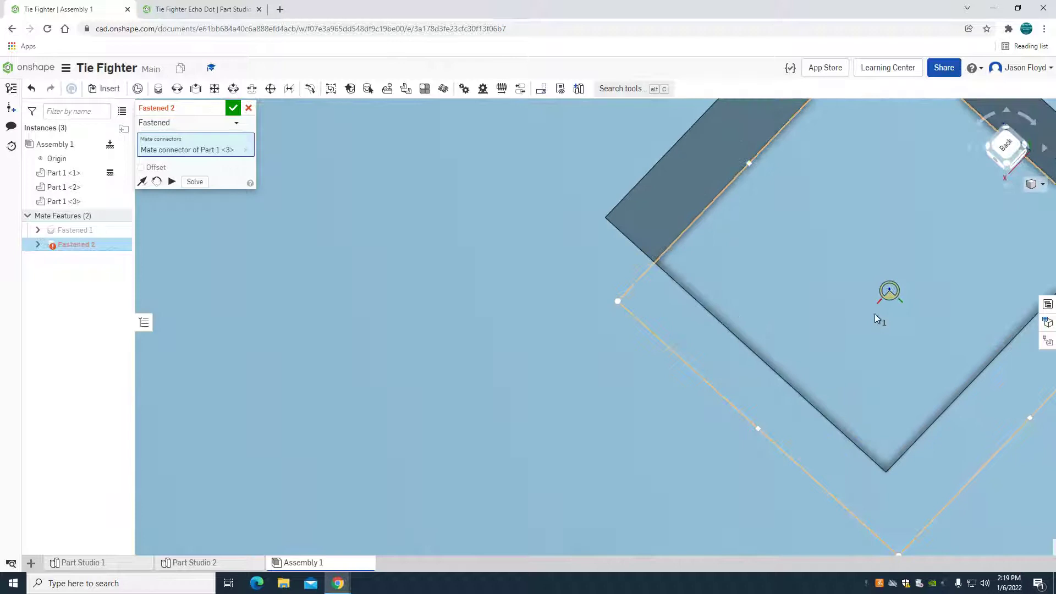
click(884, 299)
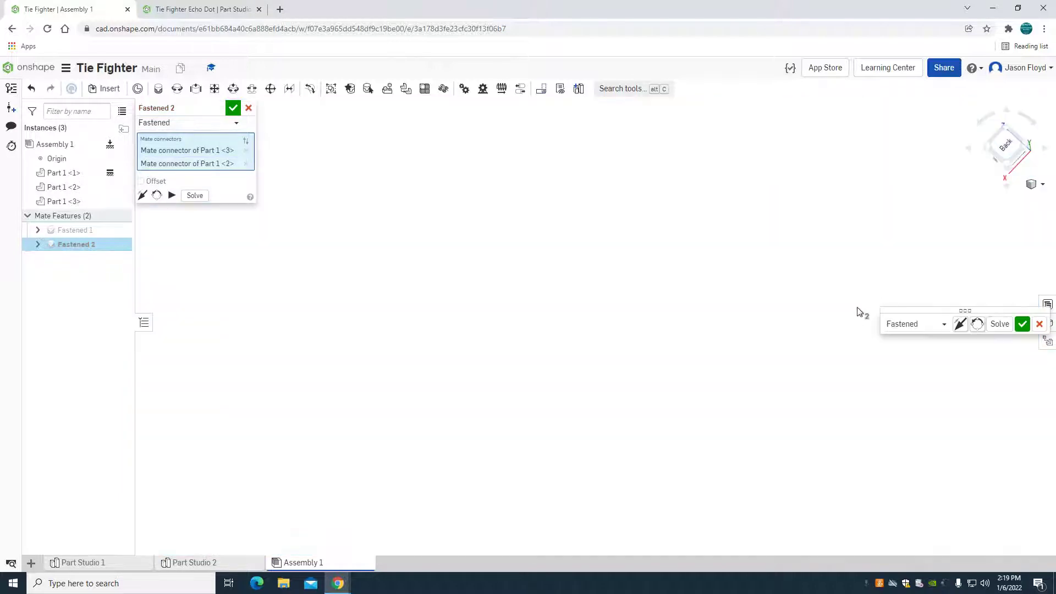
click(984, 150)
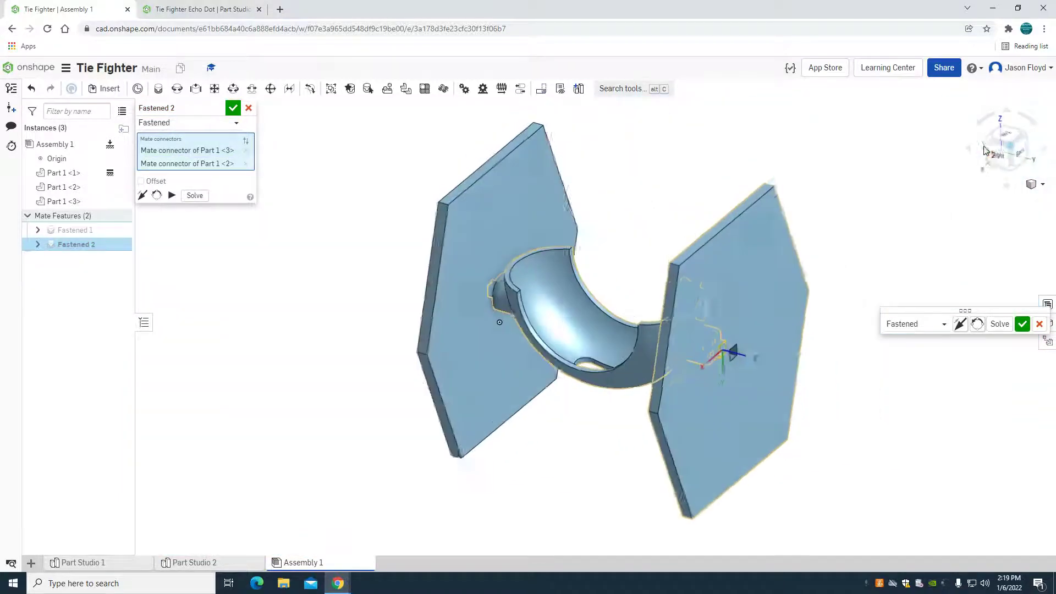
click(960, 325)
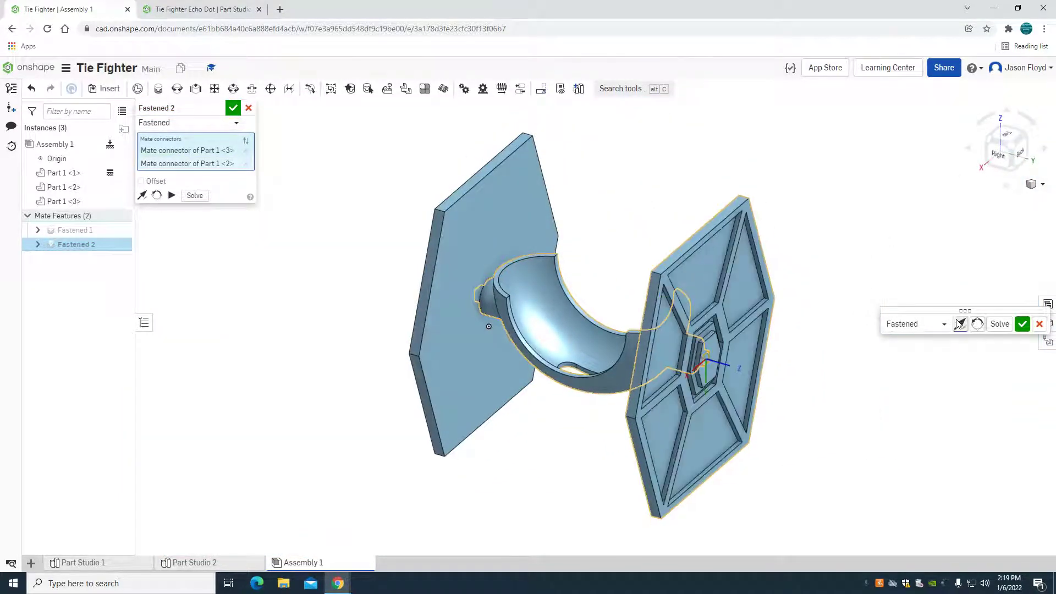
click(1023, 325)
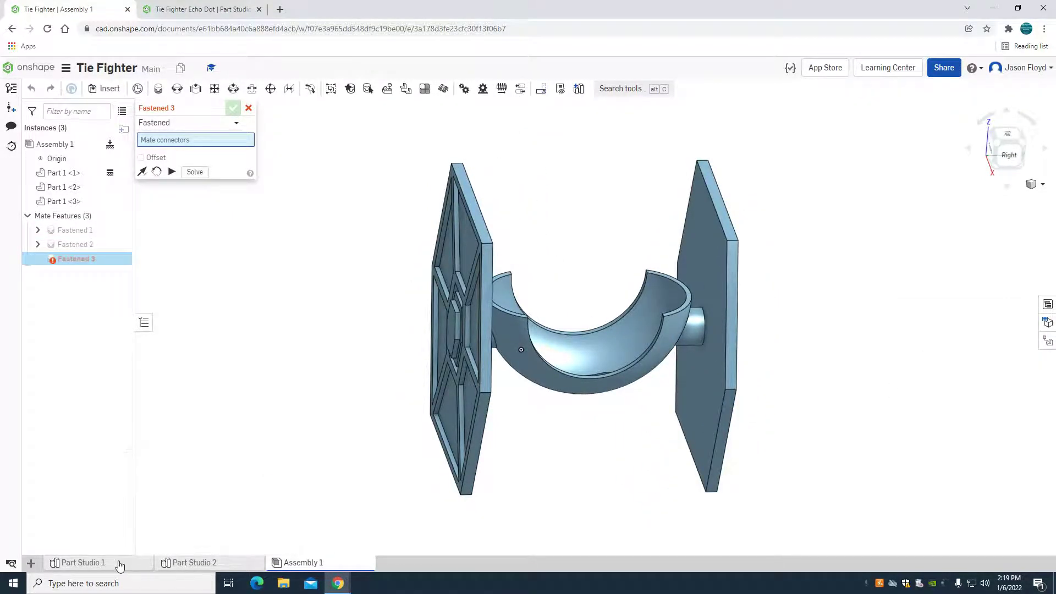
Give the hexagonal wing part in Part Studio 1 a dark grey 666666 appearance.
click(99, 562)
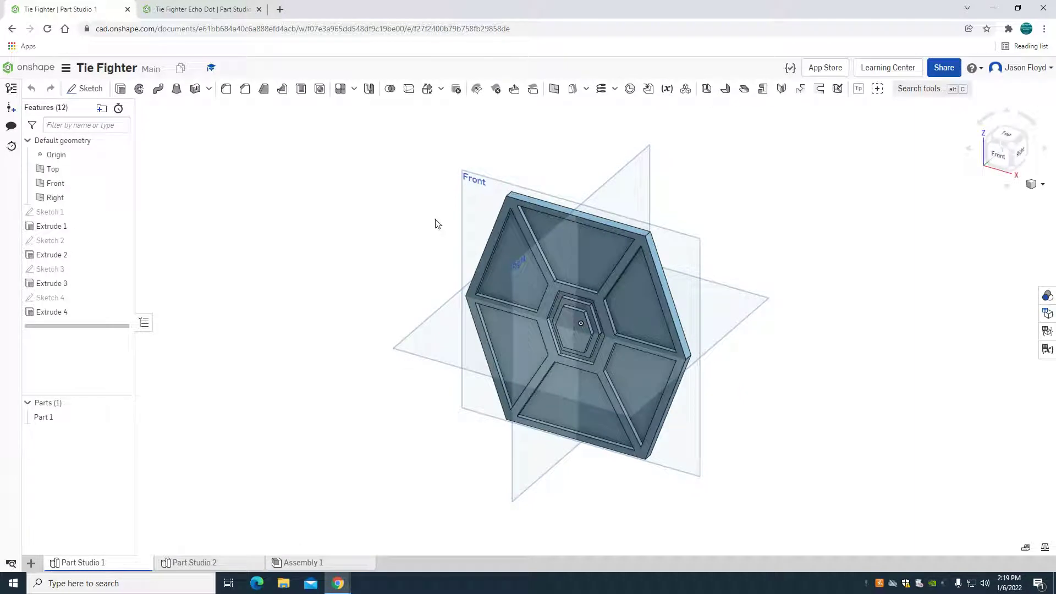
right_click(42, 418)
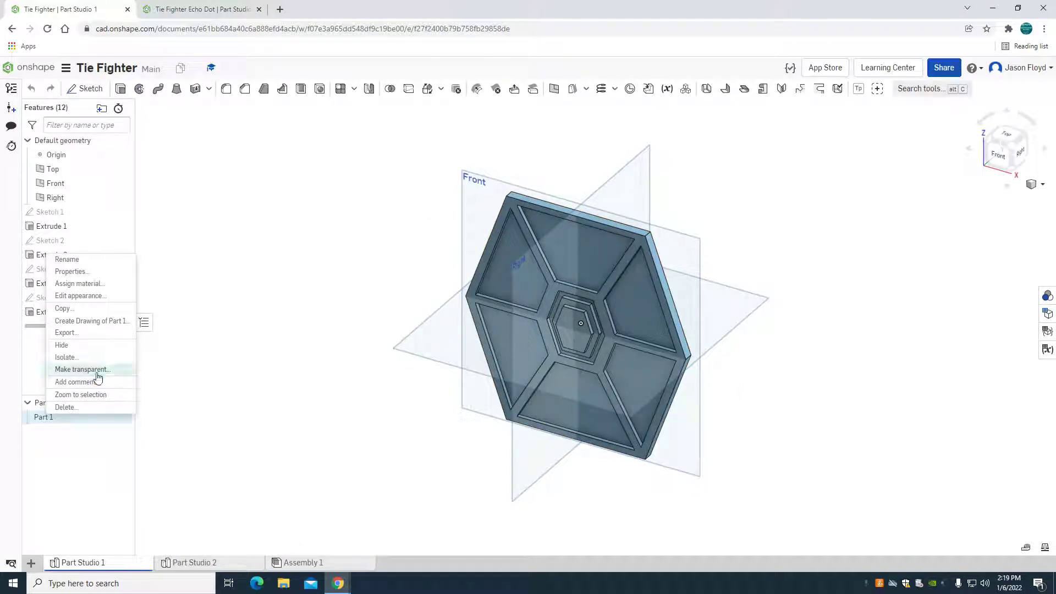
click(98, 296)
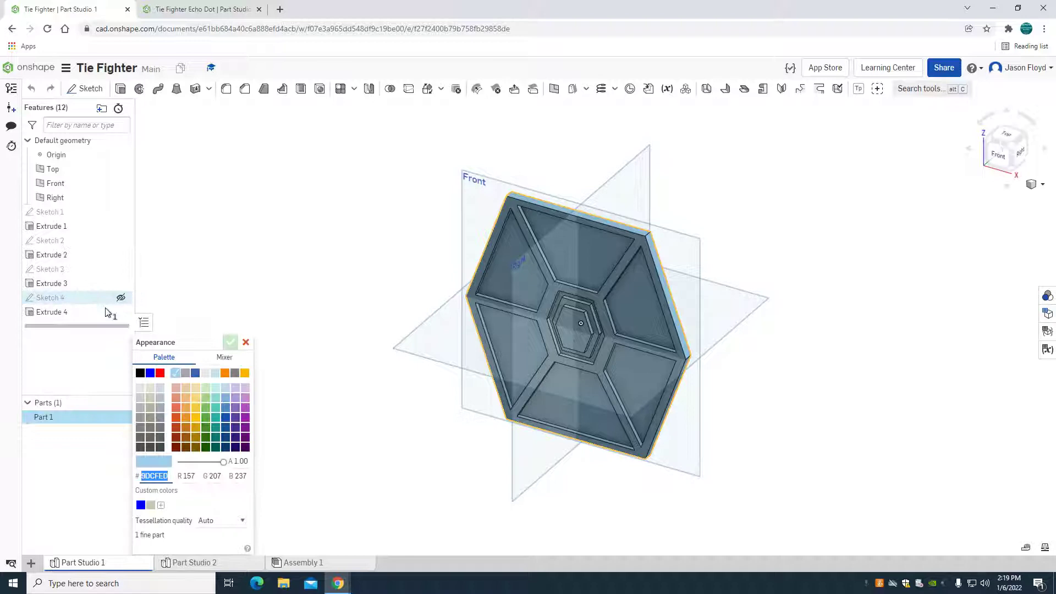
click(160, 398)
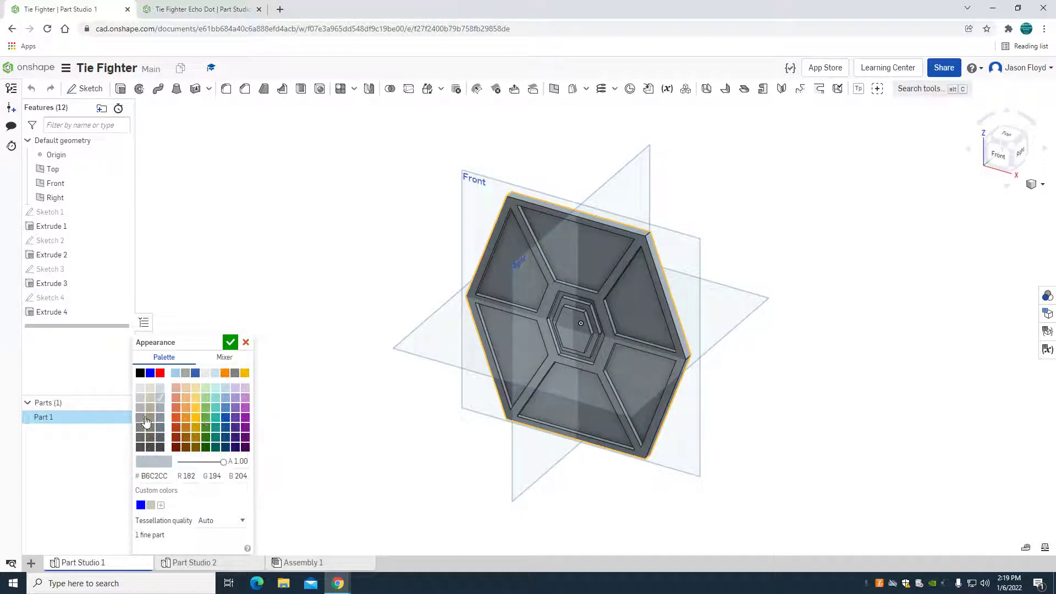
click(143, 418)
click(141, 438)
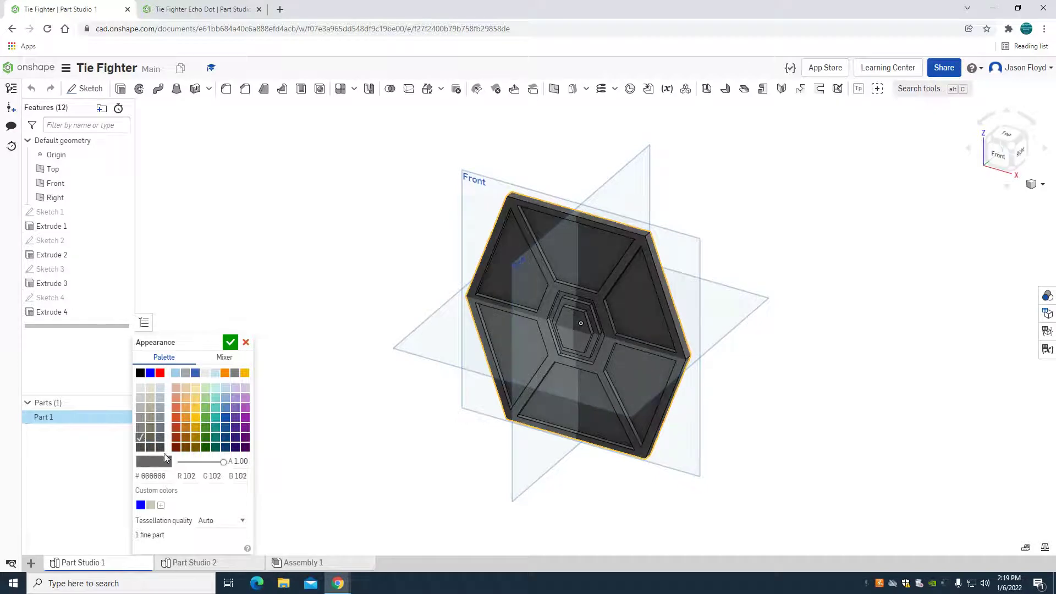
click(230, 342)
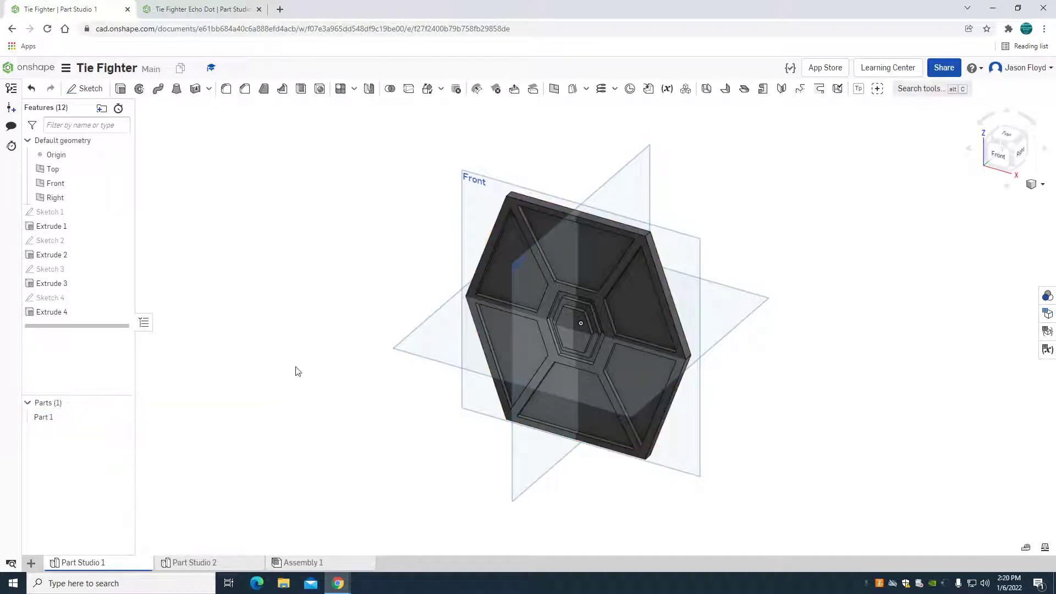
right_drag(295, 370, 330, 345)
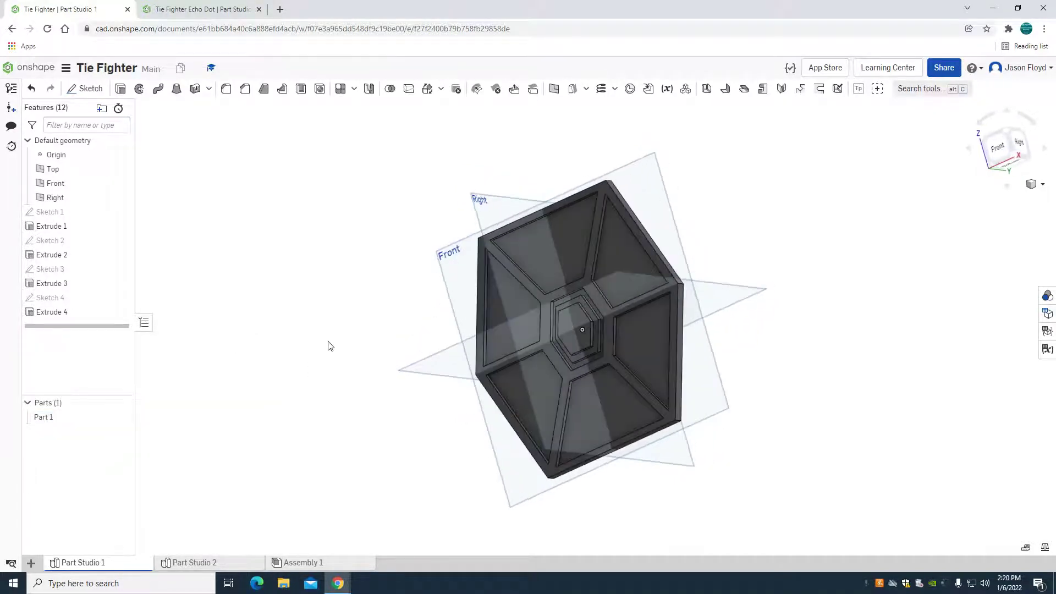
Give the curved holder part in Part Studio 2 a grey appearance.
click(224, 563)
click(63, 420)
right_click(63, 421)
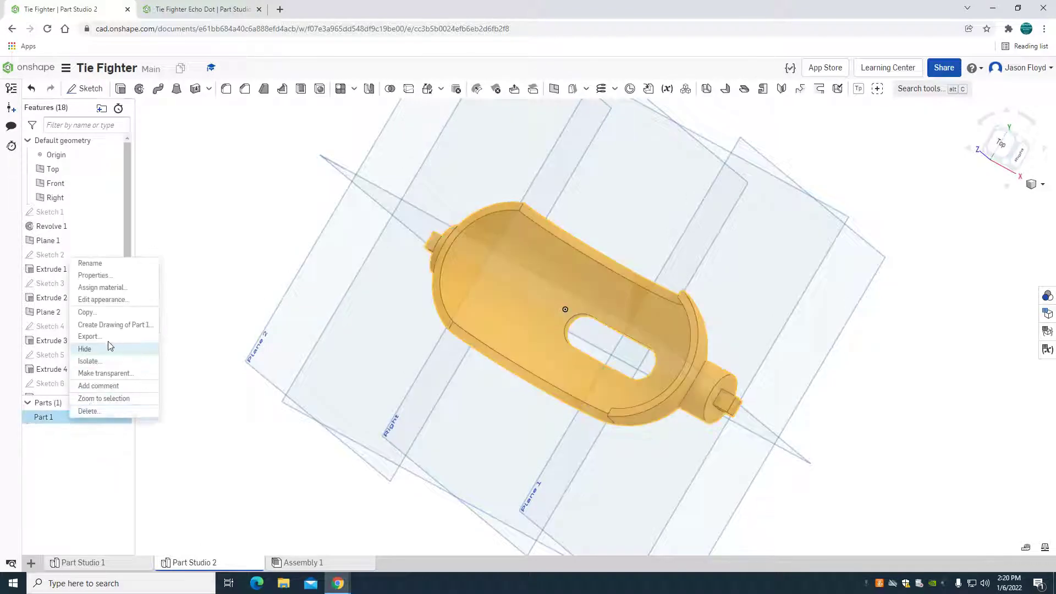
click(110, 300)
click(159, 418)
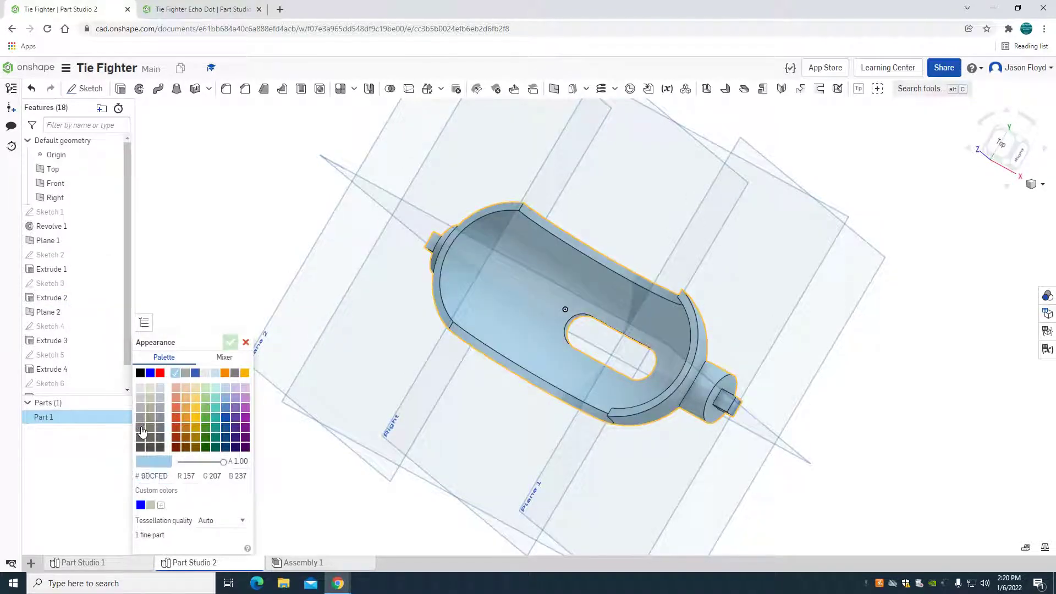
click(230, 342)
right_drag(277, 389, 267, 418)
click(300, 562)
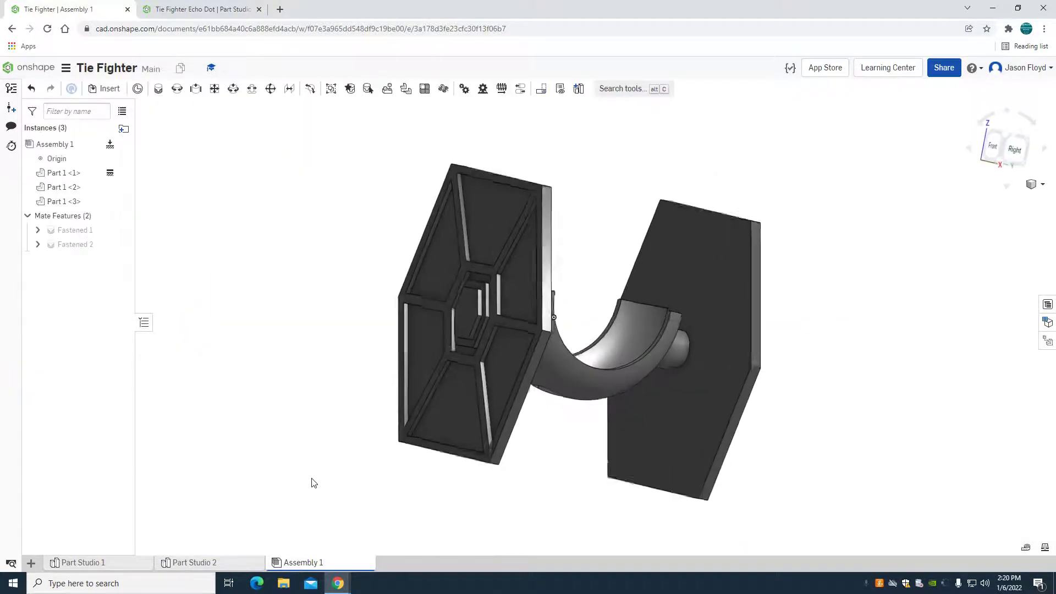
right_drag(311, 481, 178, 358)
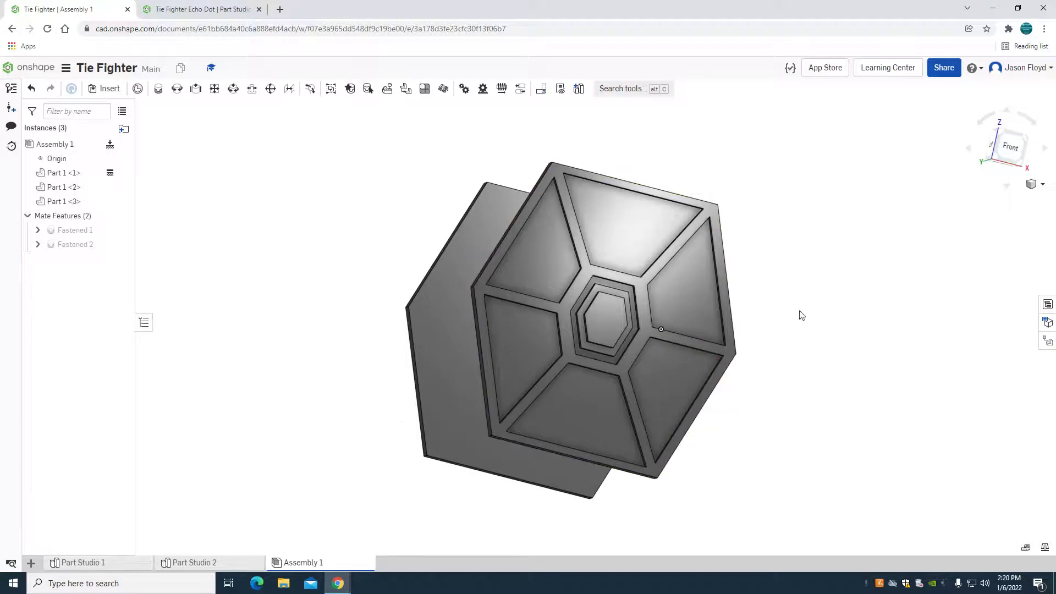
right_drag(801, 315, 684, 318)
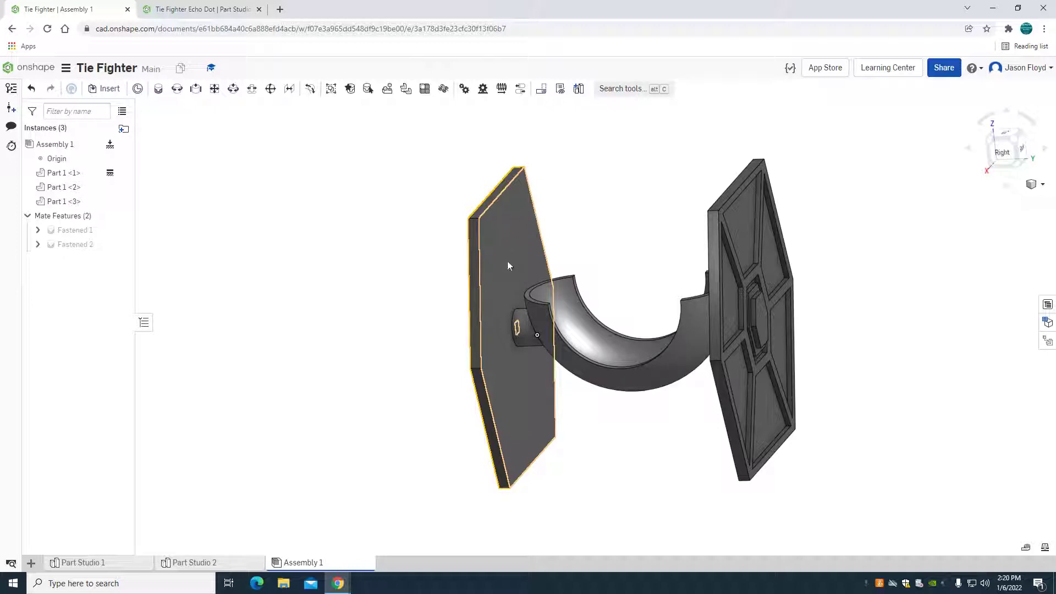
key(shift+4)
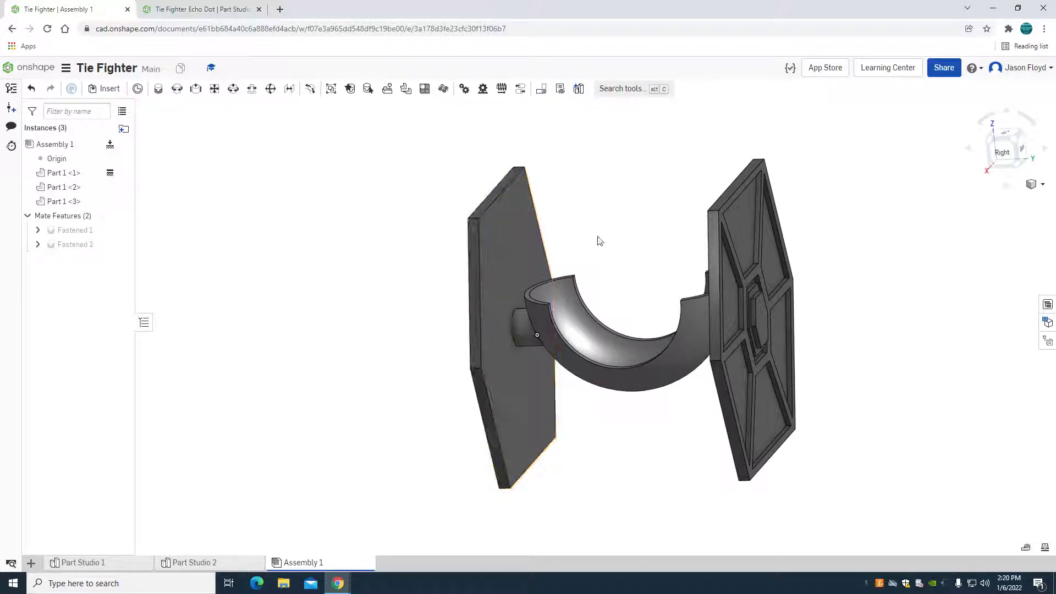
right_drag(824, 255, 861, 254)
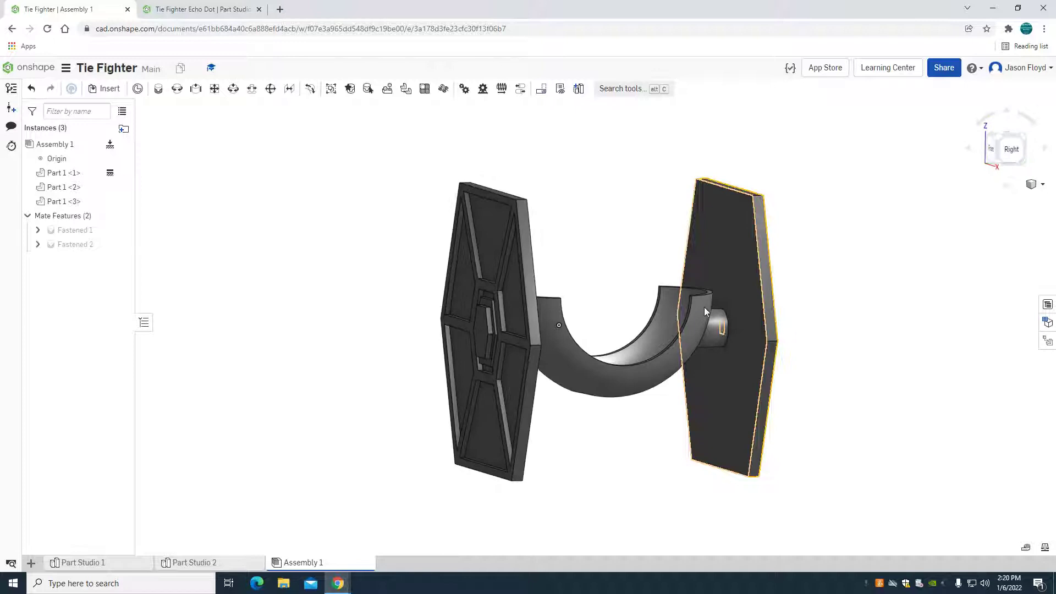
right_drag(869, 359, 911, 423)
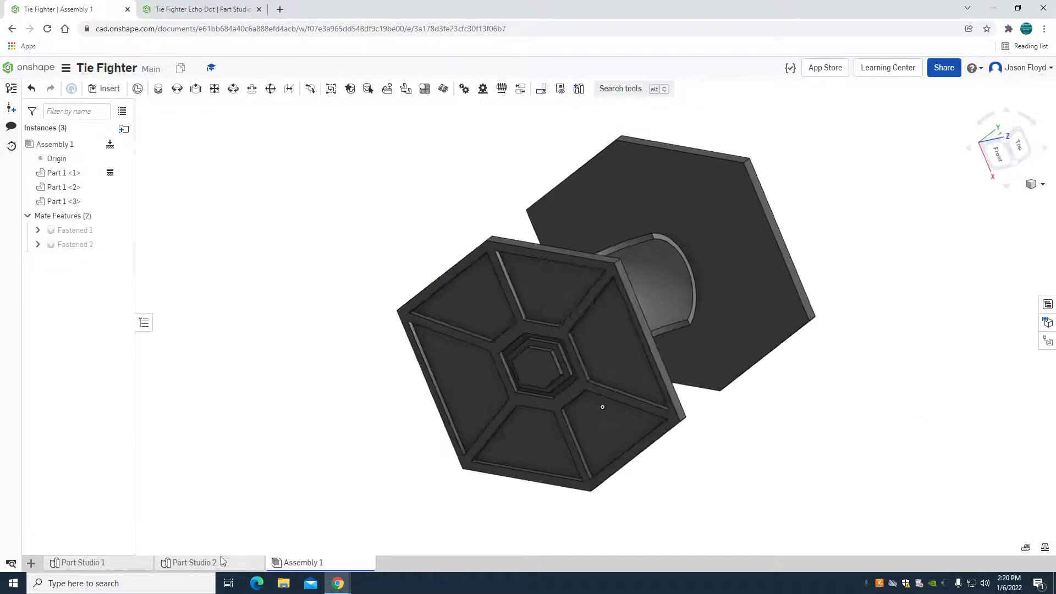
click(194, 562)
right_drag(673, 442, 952, 333)
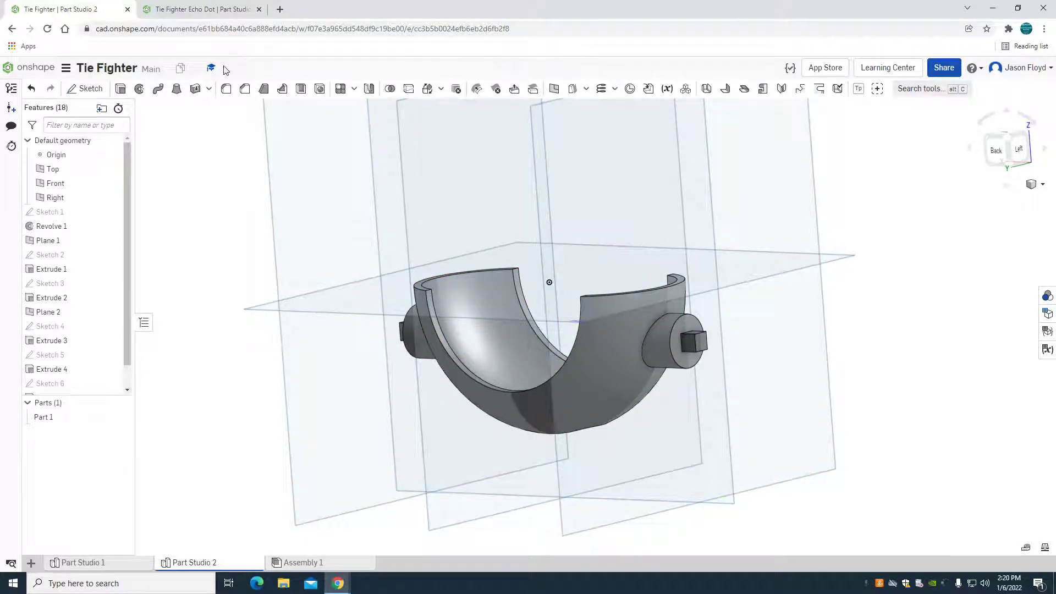
In the Tie Fighter Echo Dot document, drag Sketch 1's R2.125 dimension above the top line.
click(209, 11)
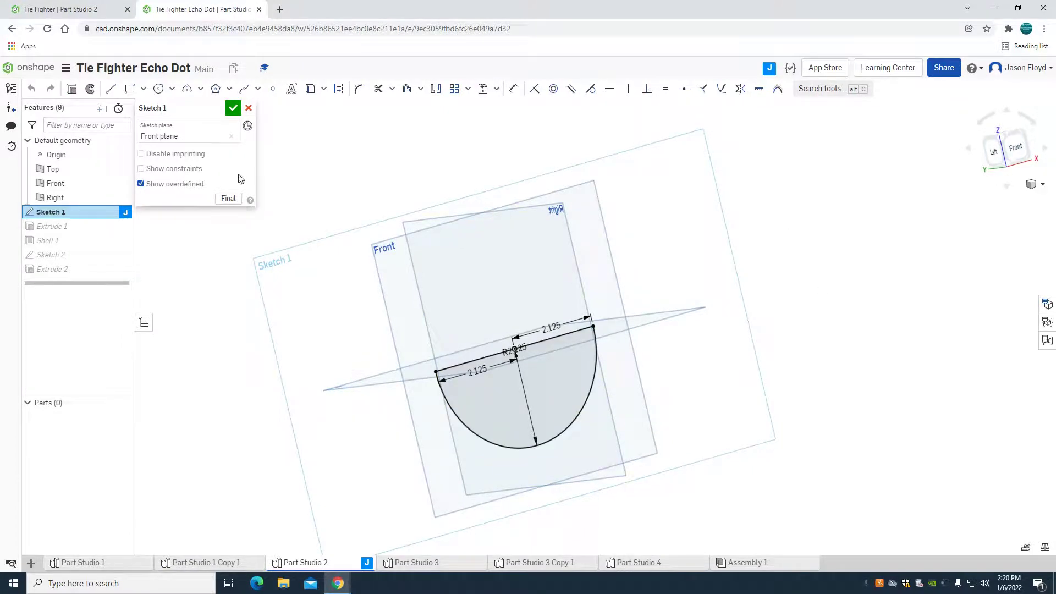
click(232, 108)
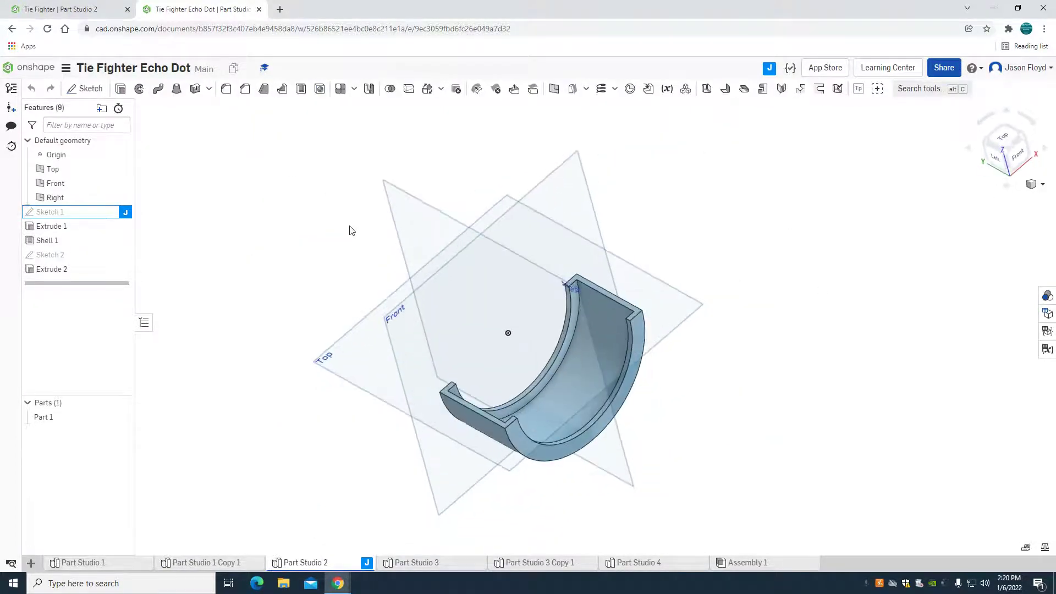
key(shift+1)
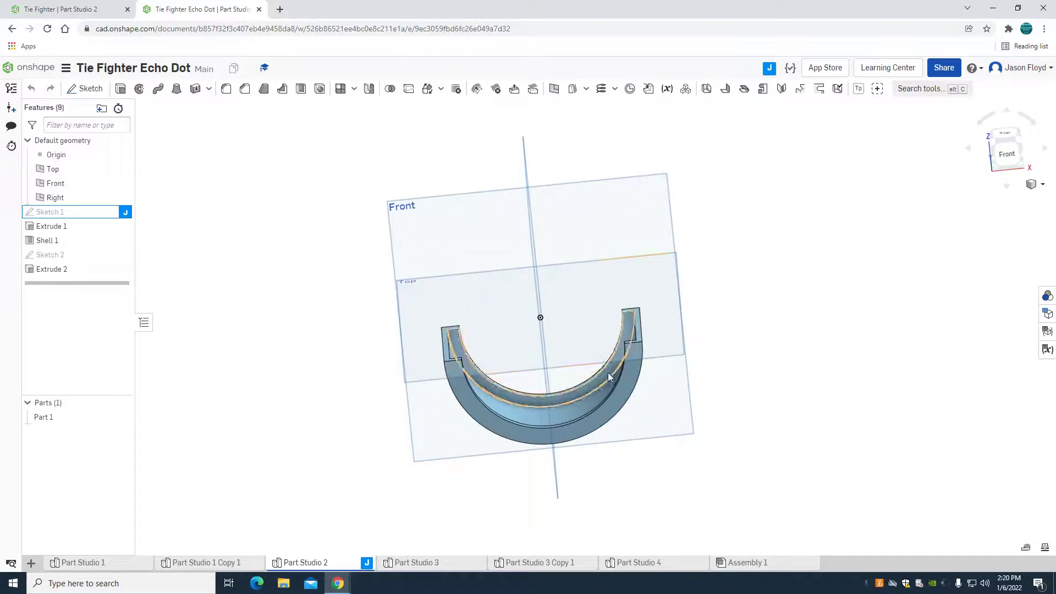
double_click(69, 214)
click(1007, 155)
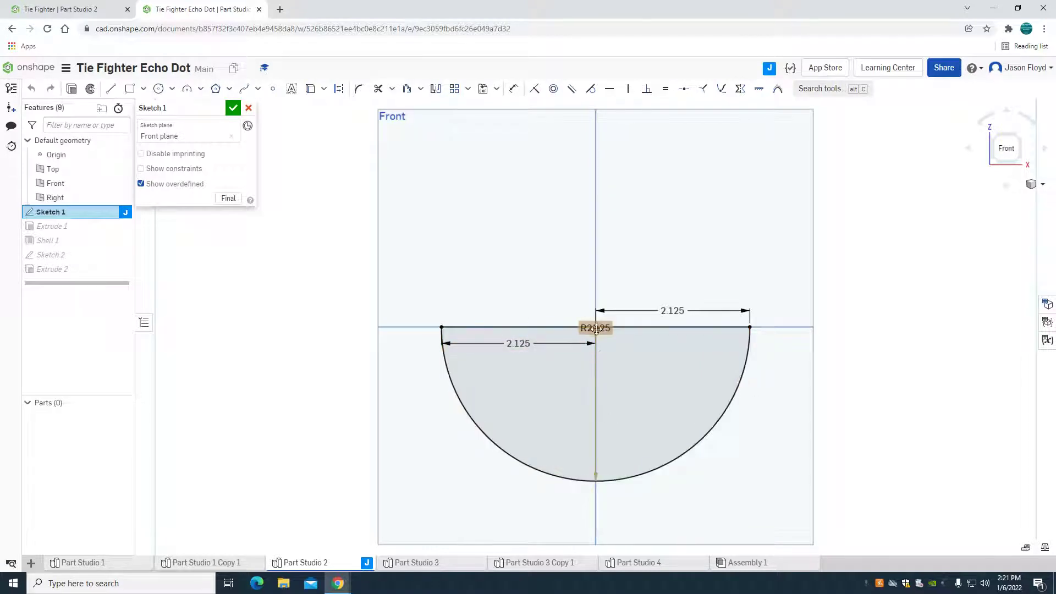
drag(599, 314, 602, 258)
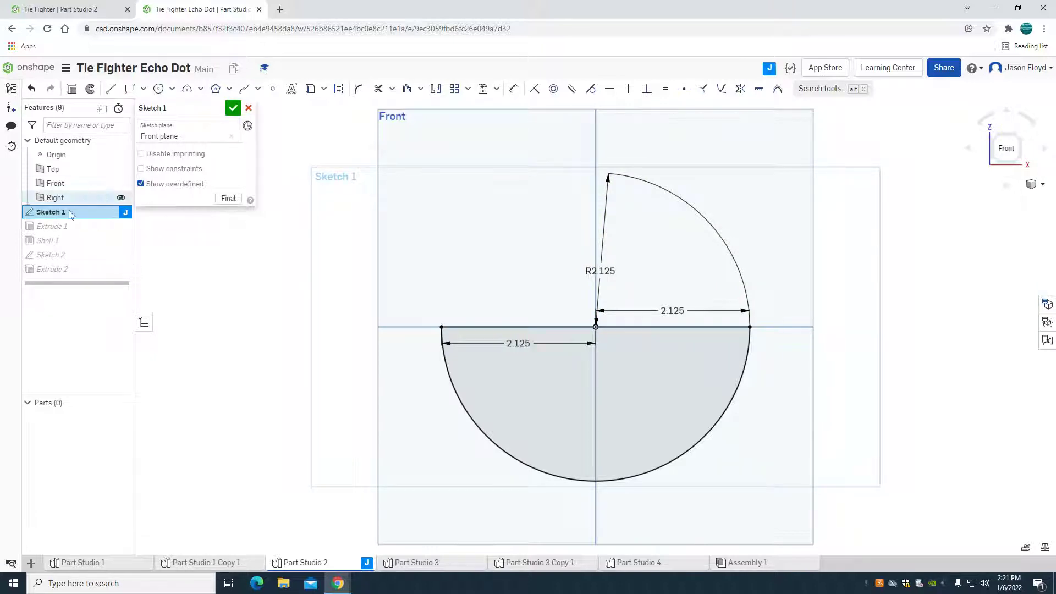
click(234, 108)
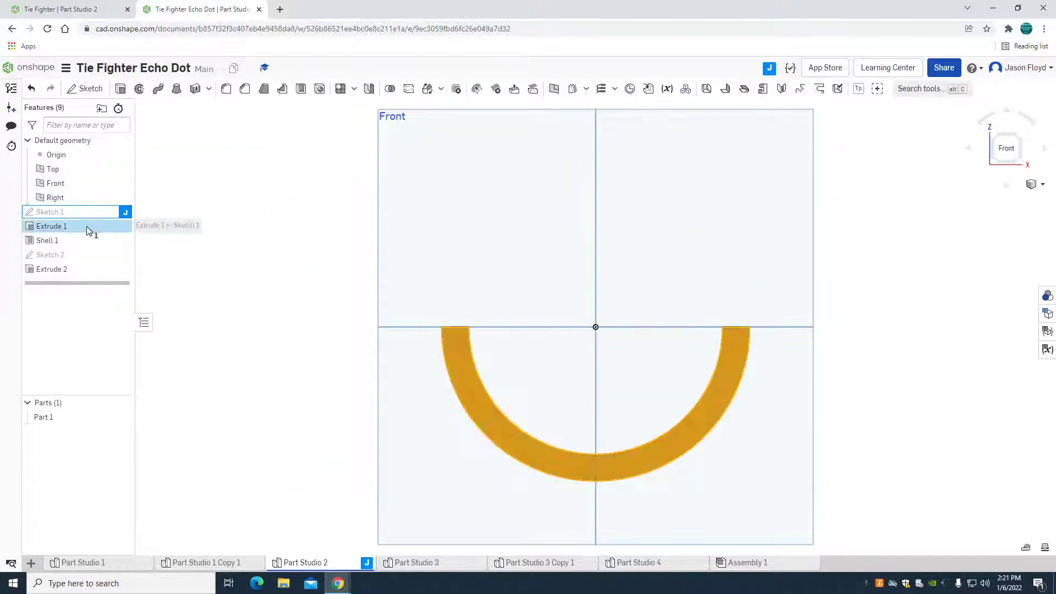
Accept the edited Extrude 1 feature and the Shell 1 feature.
double_click(88, 226)
right_drag(285, 308, 309, 331)
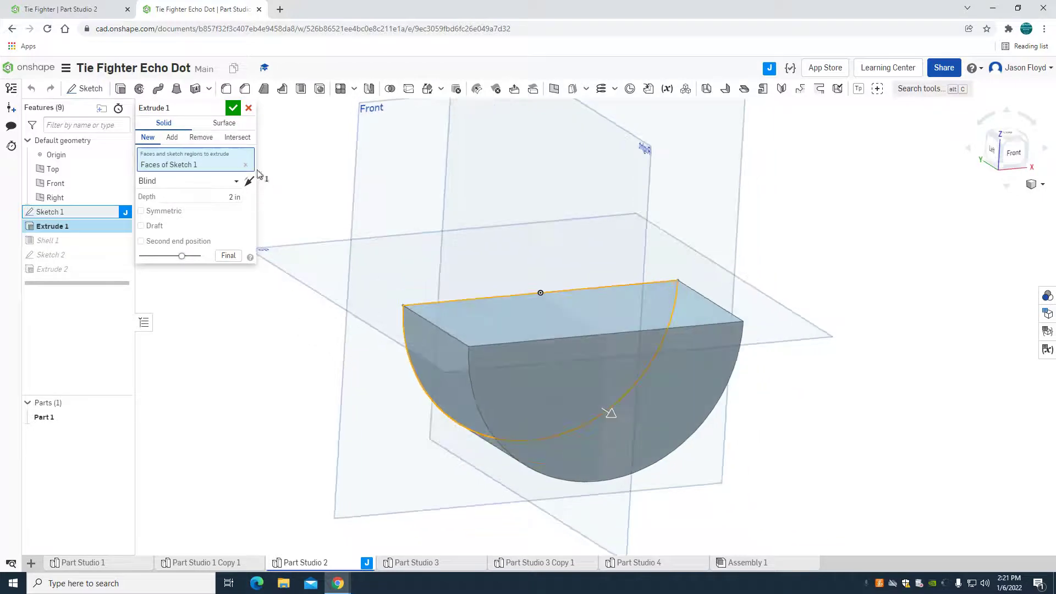
click(233, 108)
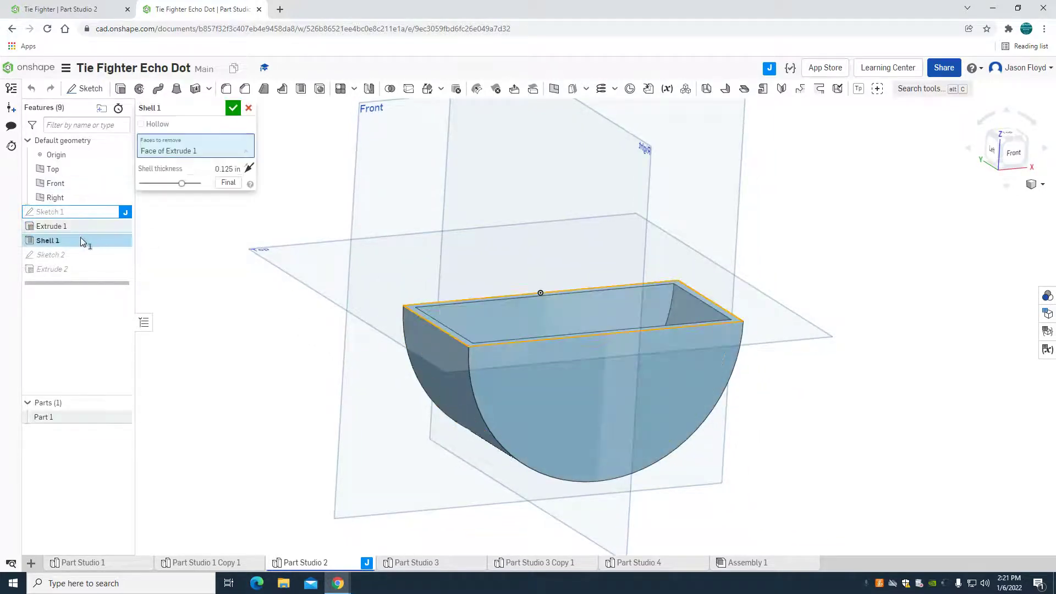
right_drag(398, 197, 546, 296)
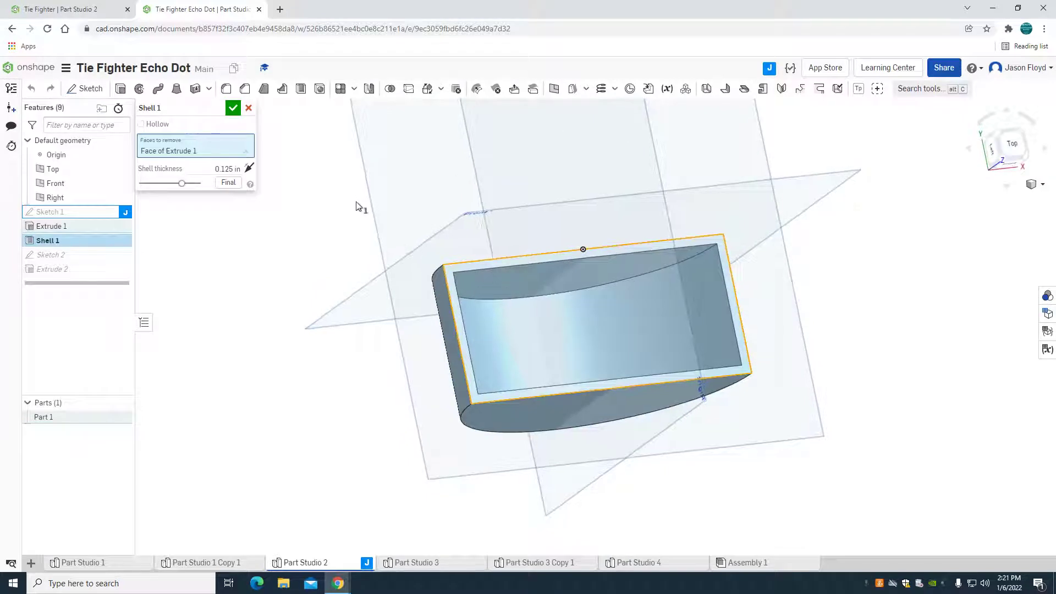
right_drag(358, 207, 357, 178)
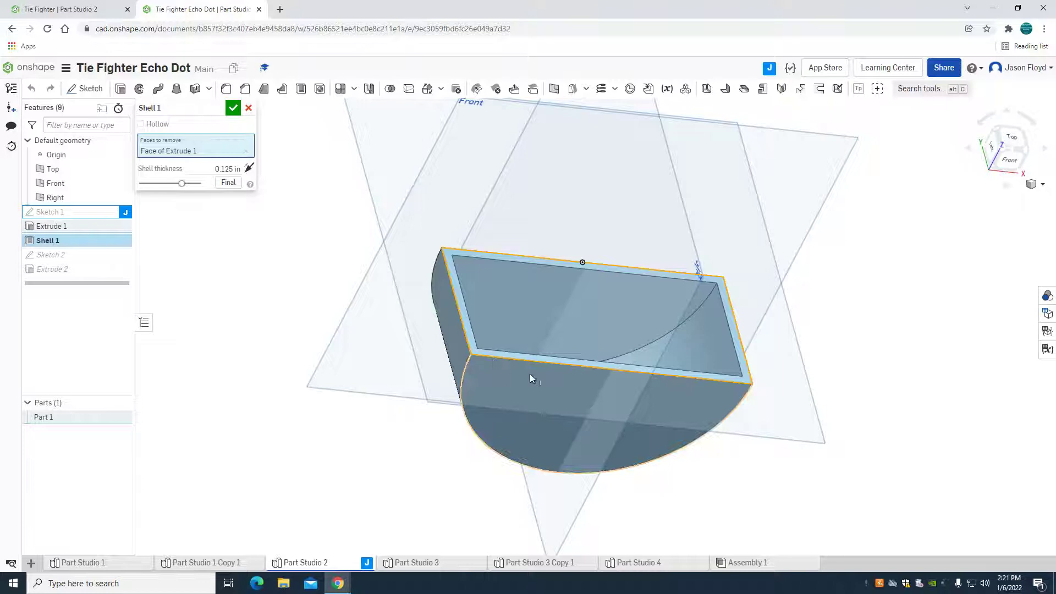
click(234, 110)
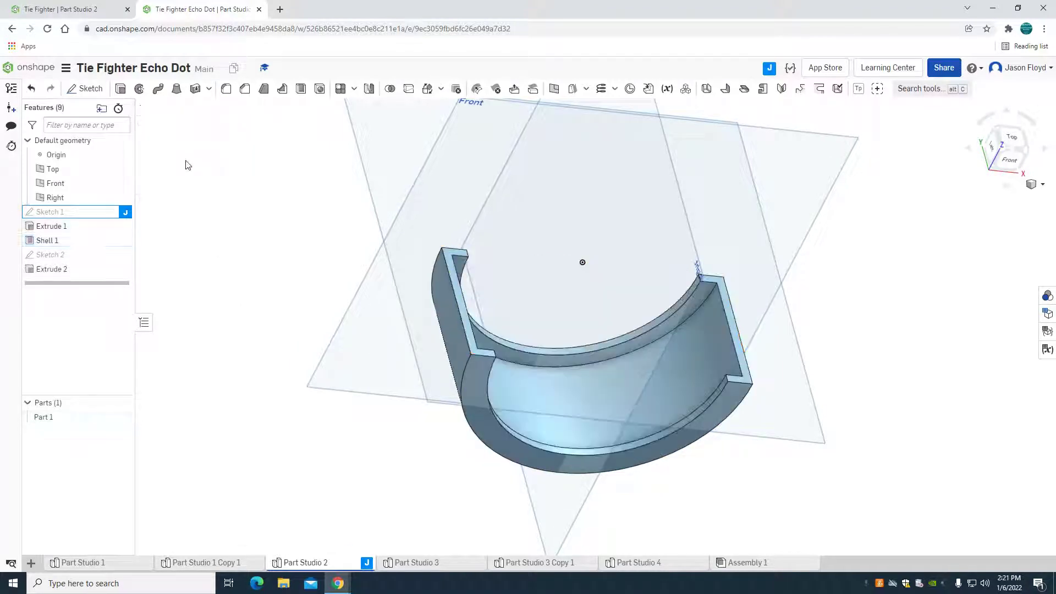
Edit Sketch 2's 1.75 arc so Extrude 2 rebuilds the part as a thin curved channel.
double_click(70, 255)
right_drag(278, 342, 461, 355)
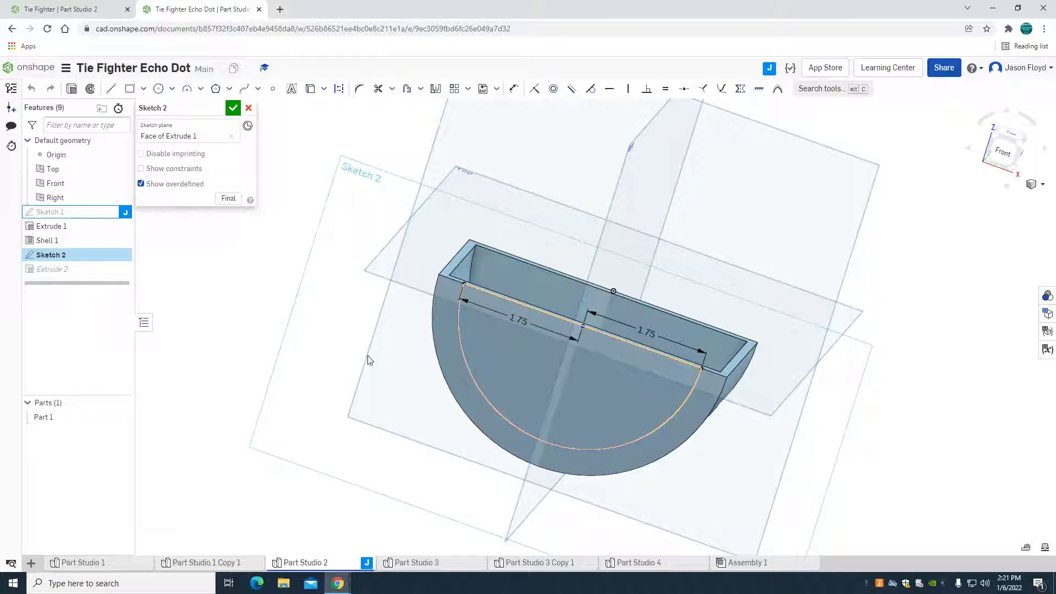
click(233, 108)
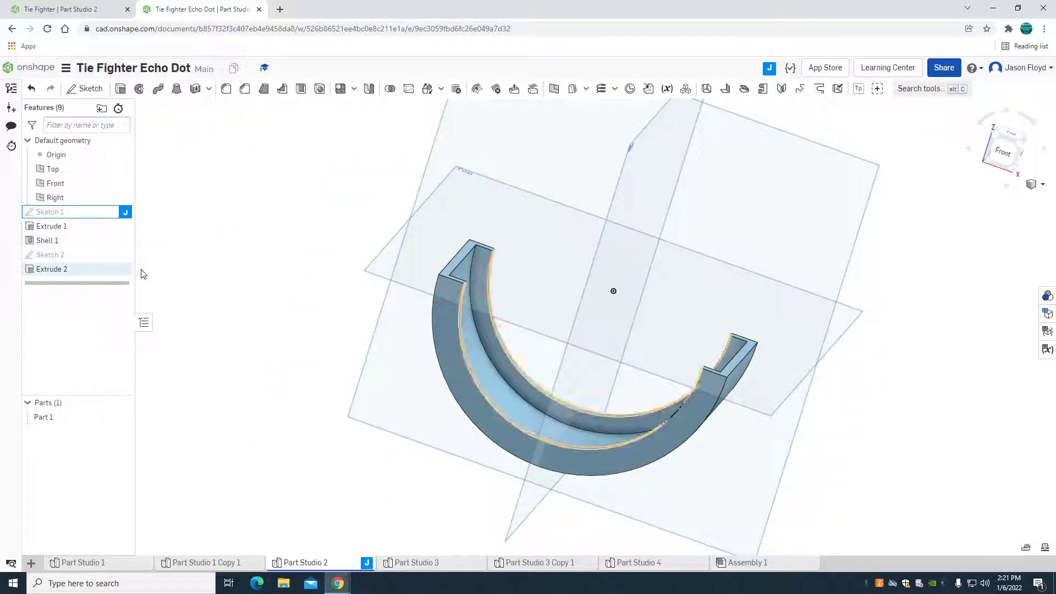
scroll(170, 273, down, 3)
right_drag(240, 239, 289, 299)
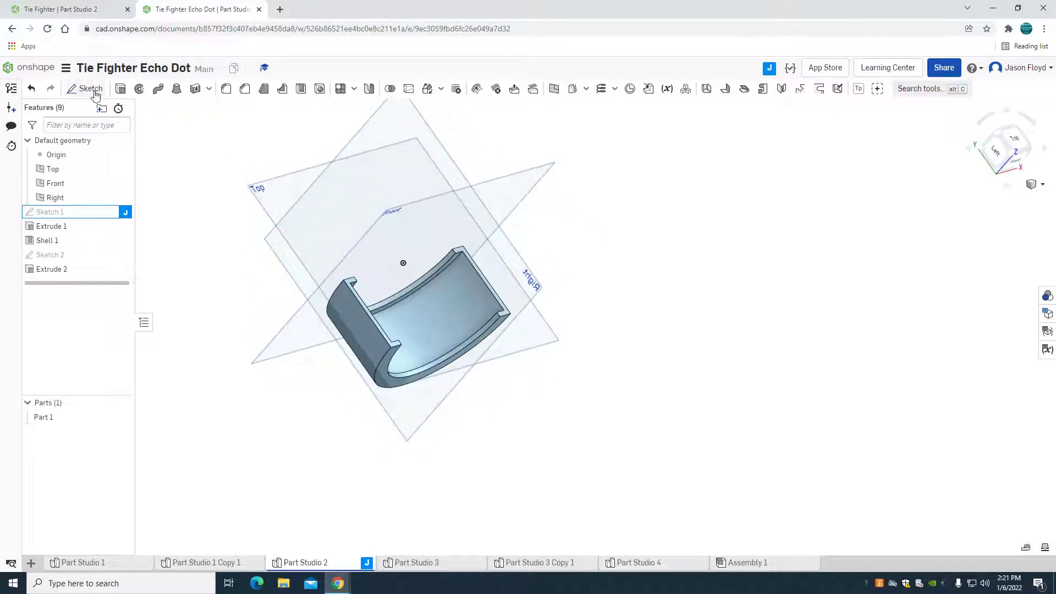
Create Plane 1 offset 2.375 in from the Right plane.
click(554, 88)
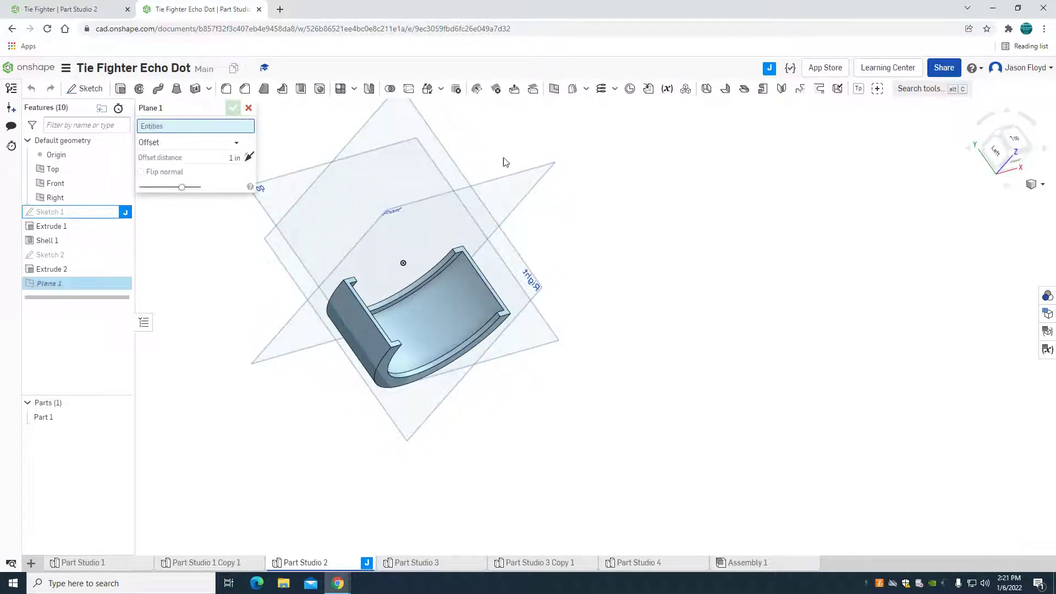
click(384, 198)
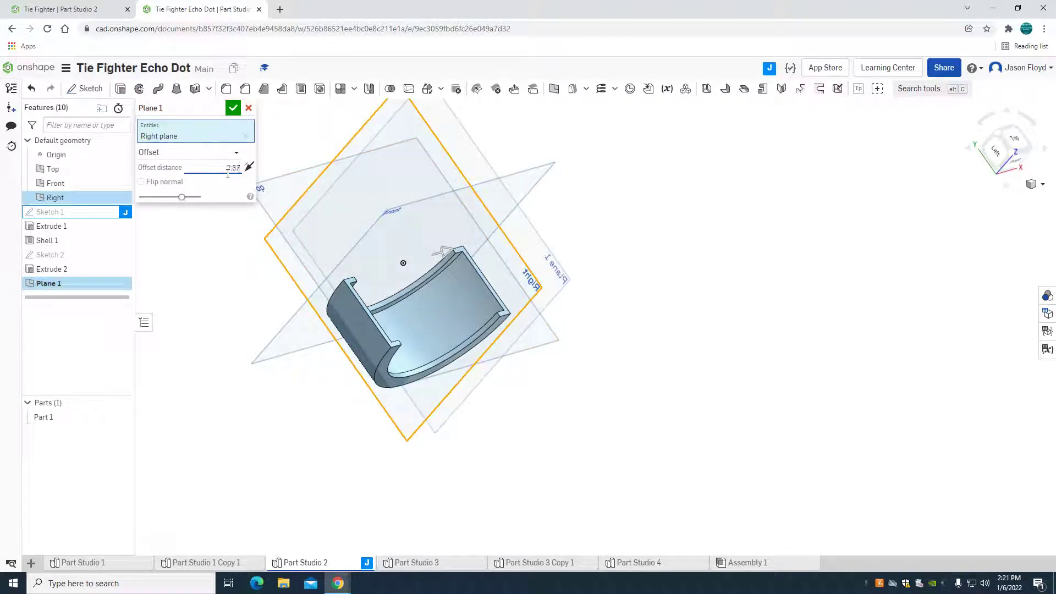
double_click(228, 174)
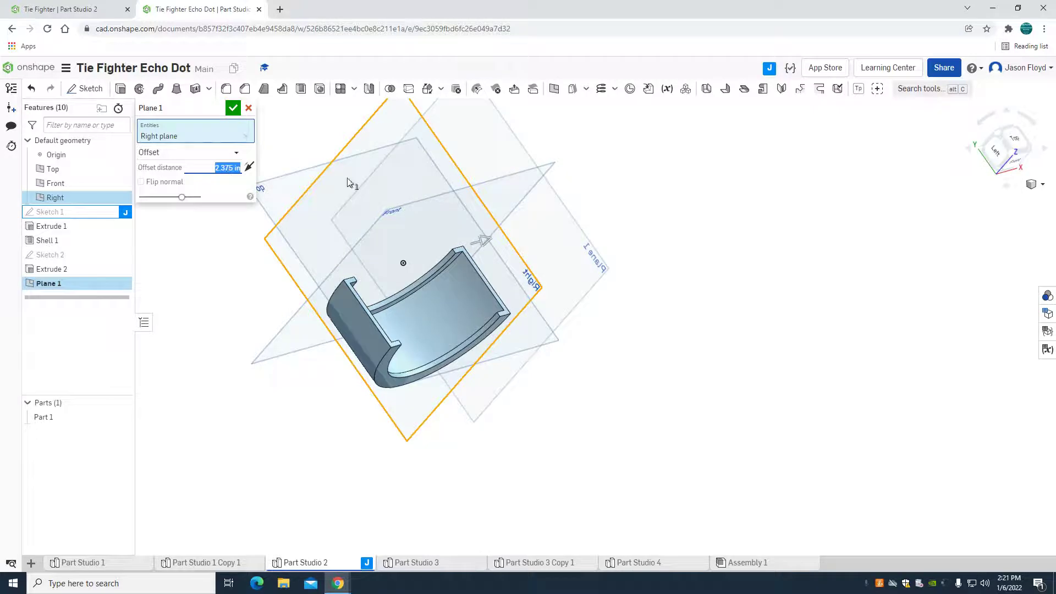
right_drag(616, 213, 442, 179)
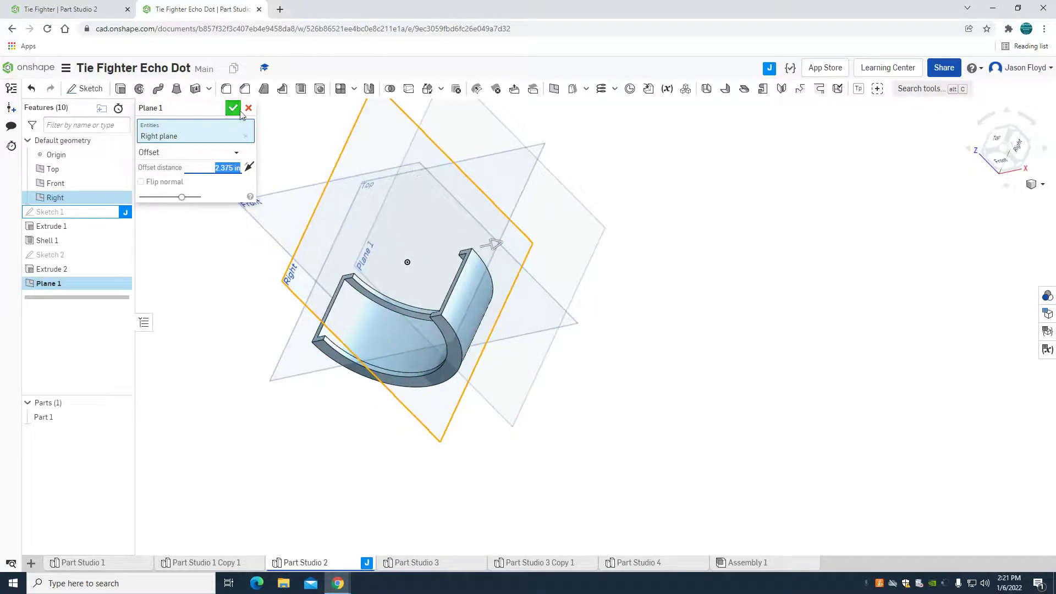
click(233, 108)
Sketch a 0.75 diameter circle on Plane 1 over the holder's side profile.
click(87, 89)
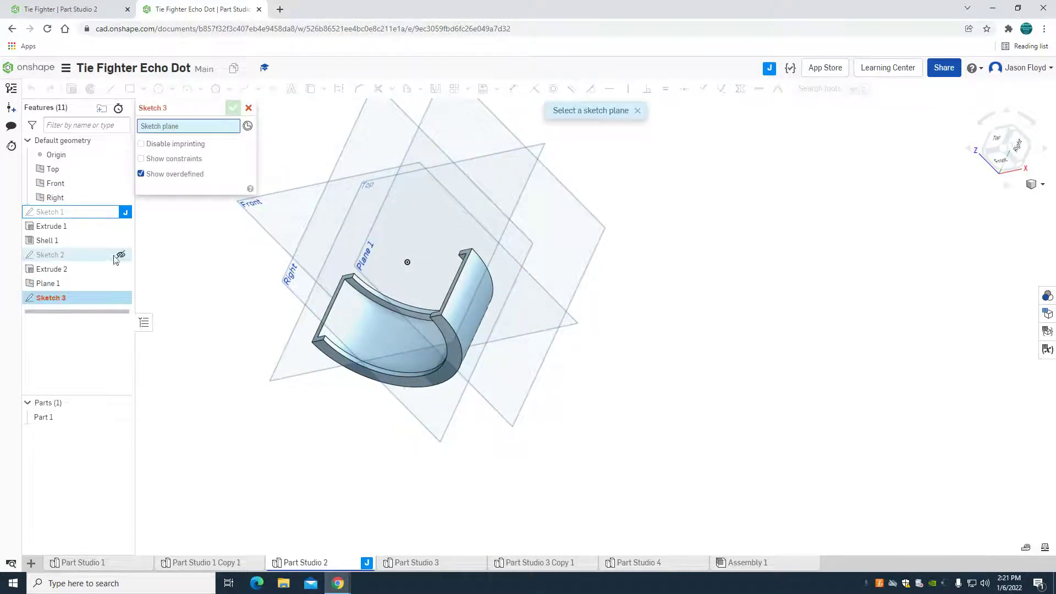
click(85, 284)
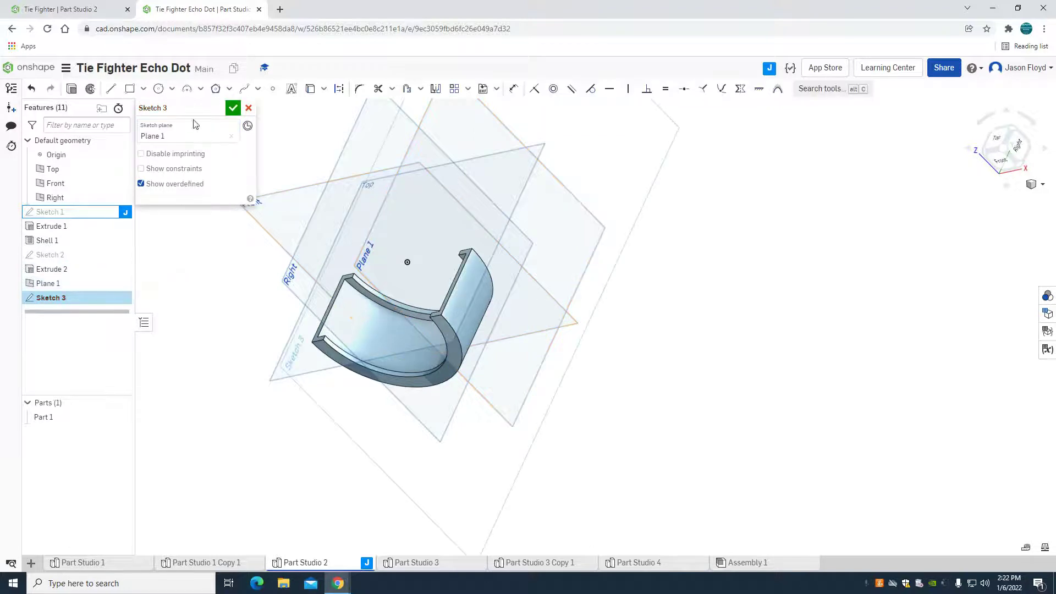
click(158, 88)
key(n)
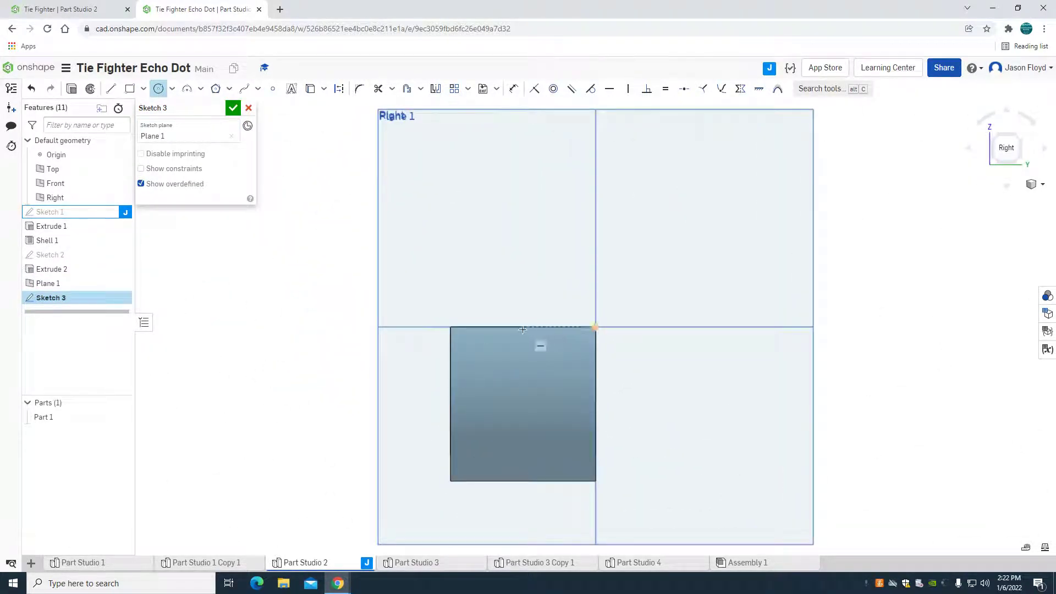
click(518, 392)
text(0.75)
key(Return)
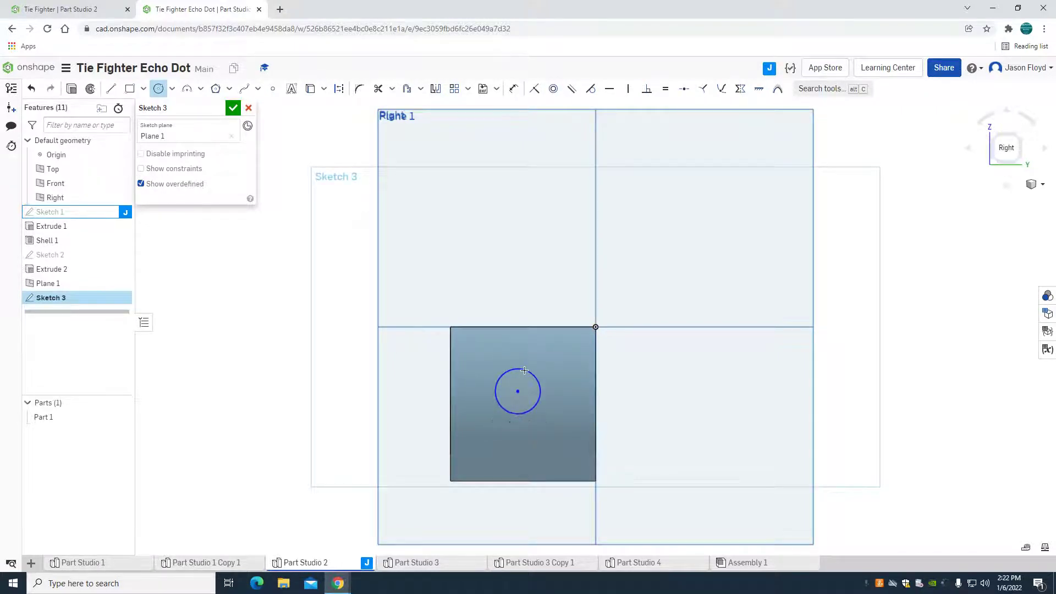
Dimension the circle's centre from the horizontal axis and 1 in from the profile's right edge.
click(512, 95)
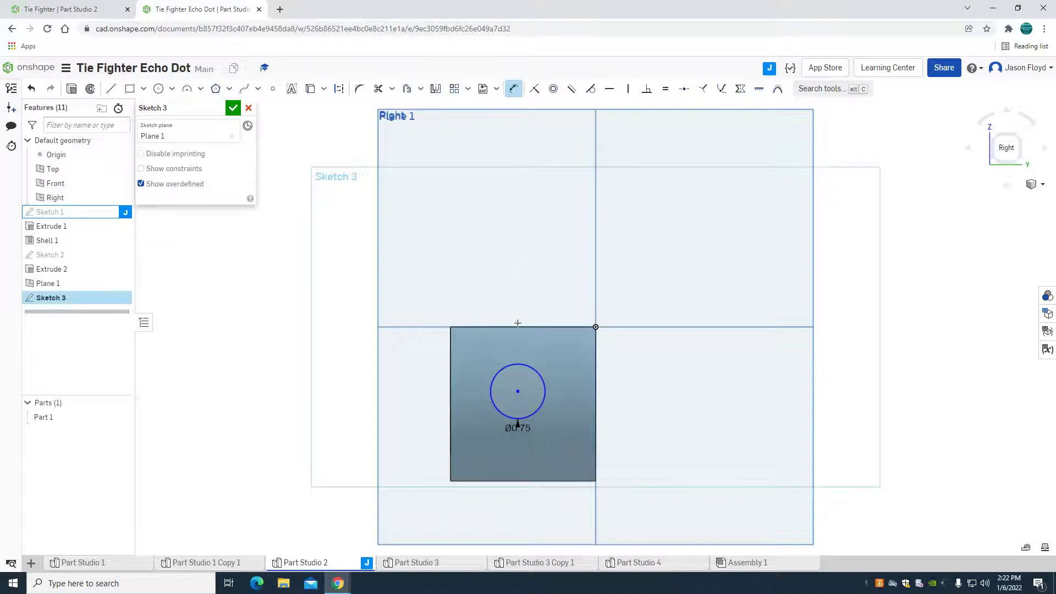
click(517, 391)
click(434, 328)
click(414, 373)
key(Return)
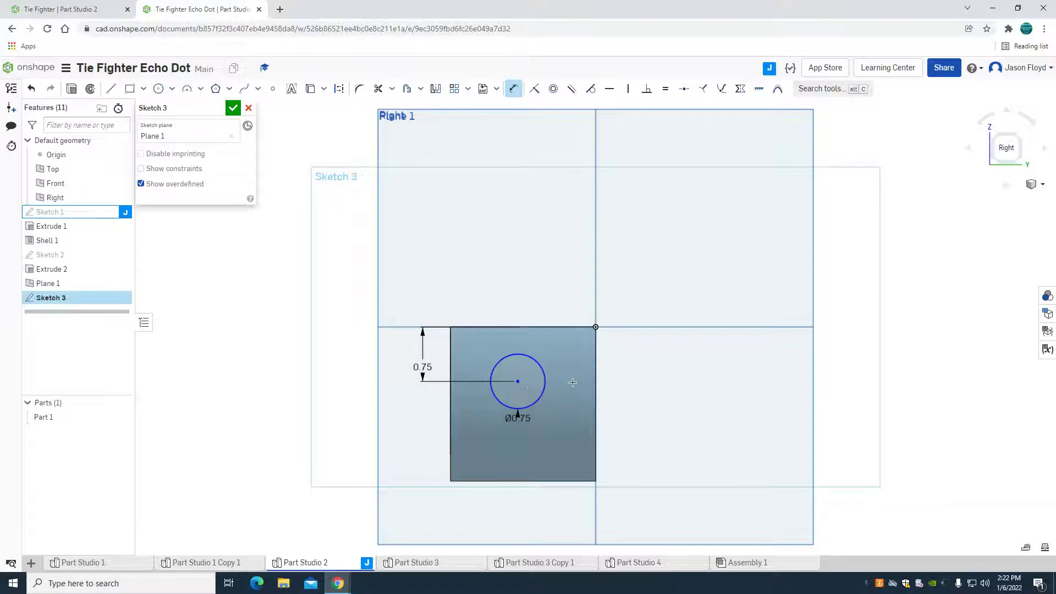
click(595, 385)
click(562, 292)
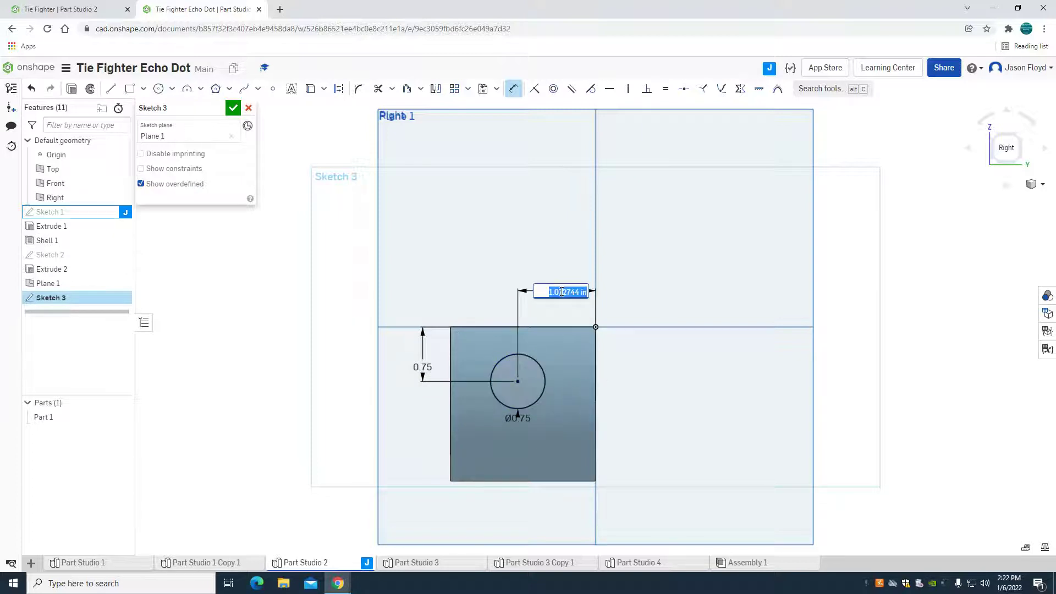
text(1)
key(Return)
mouse_move(510, 265)
right_down()
mouse_move(422, 266)
mouse_move(499, 271)
right_up()
Extrude the circle with Add, Up to face of the holder's outer face, forming a round boss.
click(72, 88)
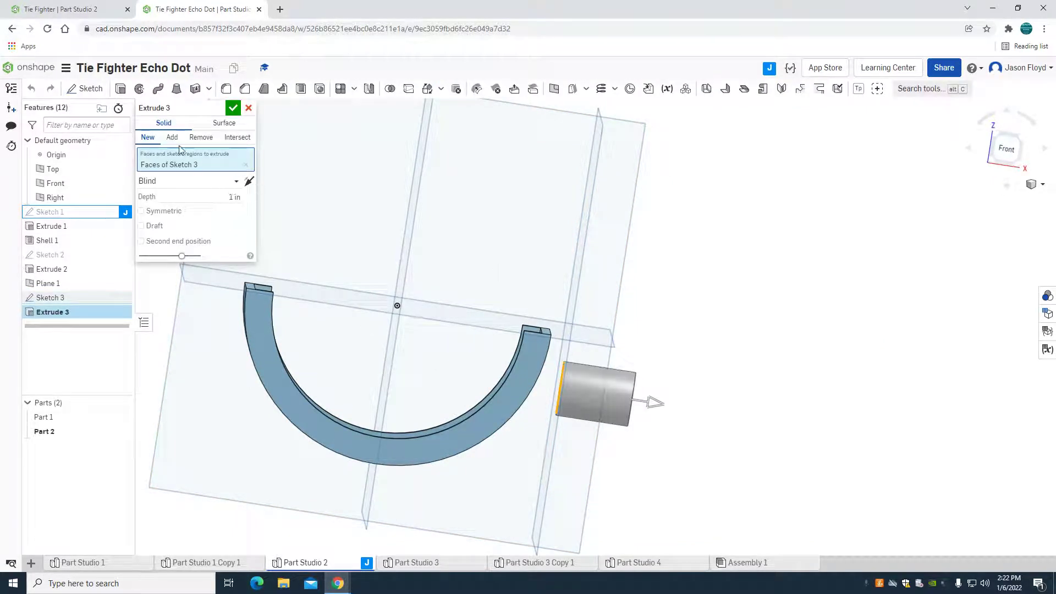
click(249, 181)
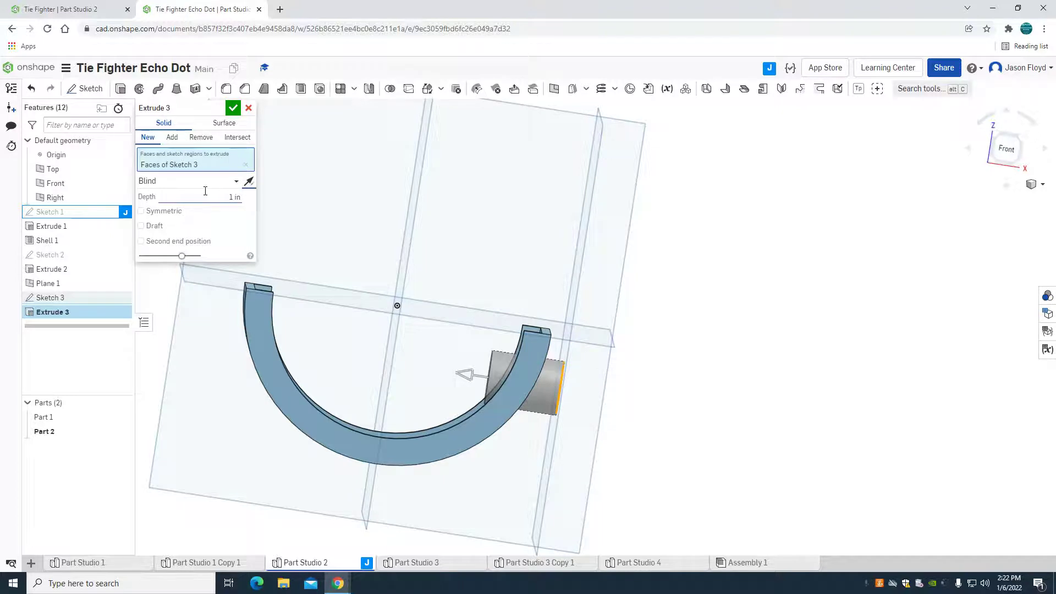
click(192, 183)
click(195, 228)
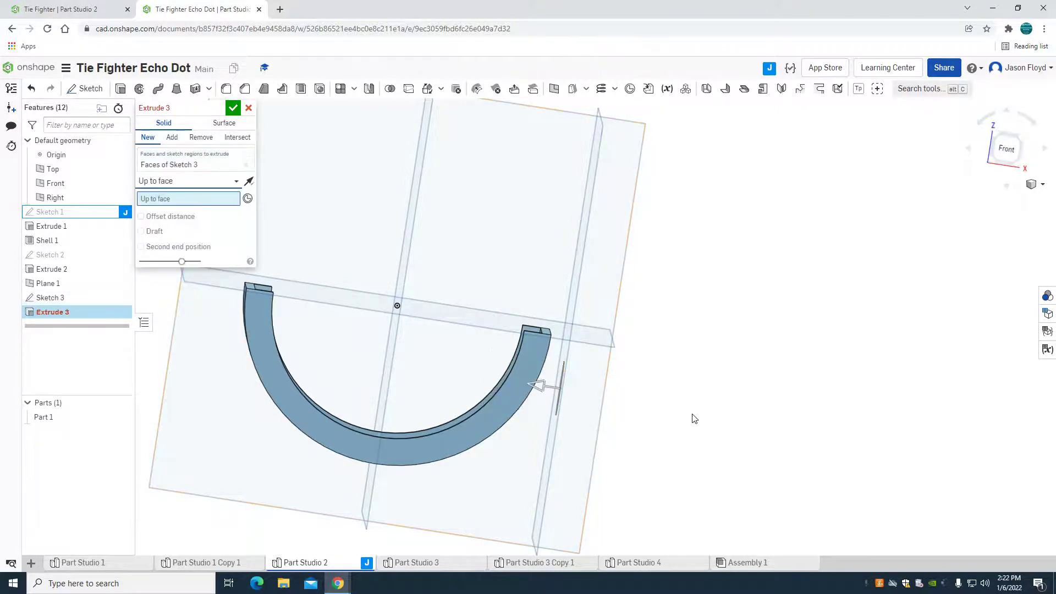
right_drag(691, 420, 594, 411)
click(524, 402)
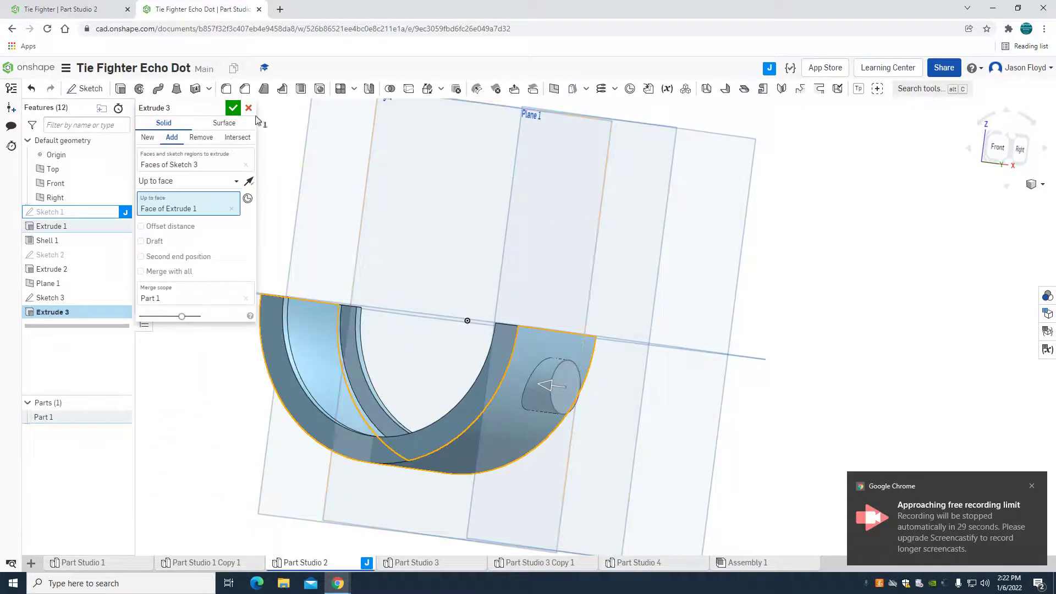
click(240, 108)
right_drag(517, 190, 472, 208)
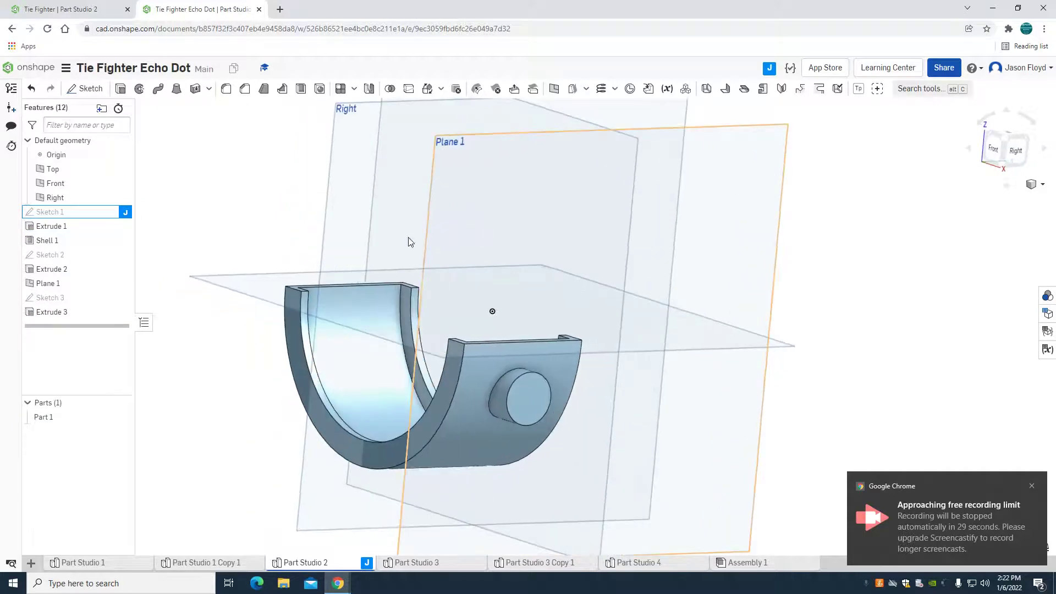
click(85, 88)
Sketch a centre-point square, size 2, centred on the boss's circular face.
click(535, 402)
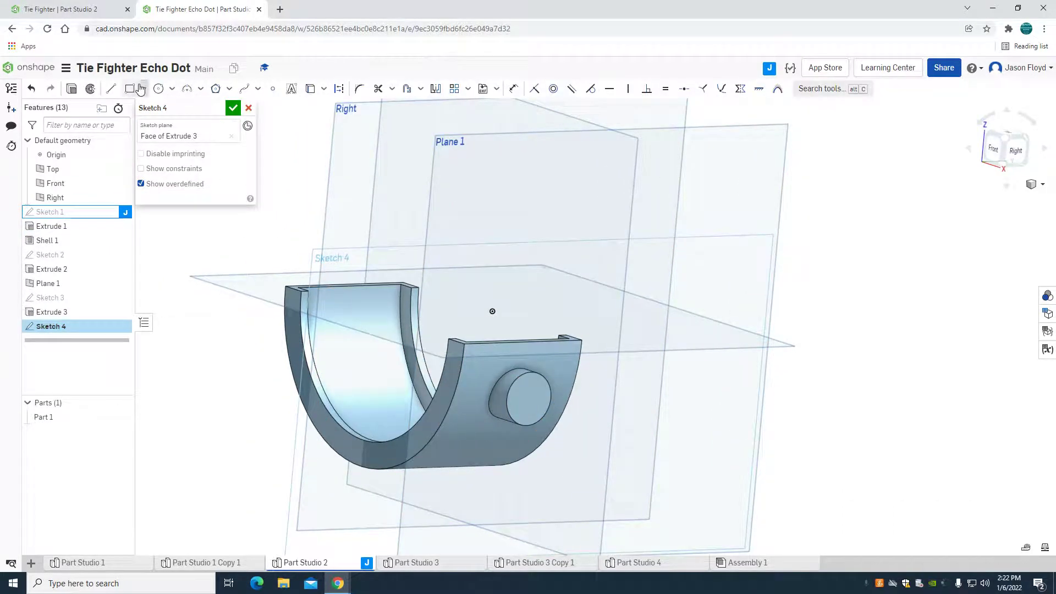
click(143, 89)
click(165, 126)
click(531, 397)
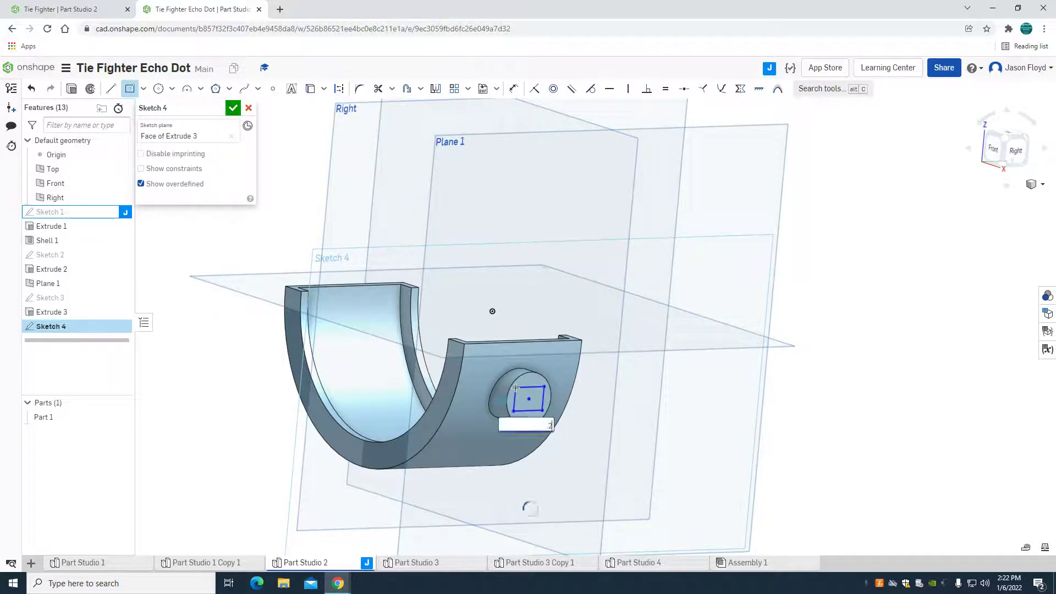
text(2)
key(Return)
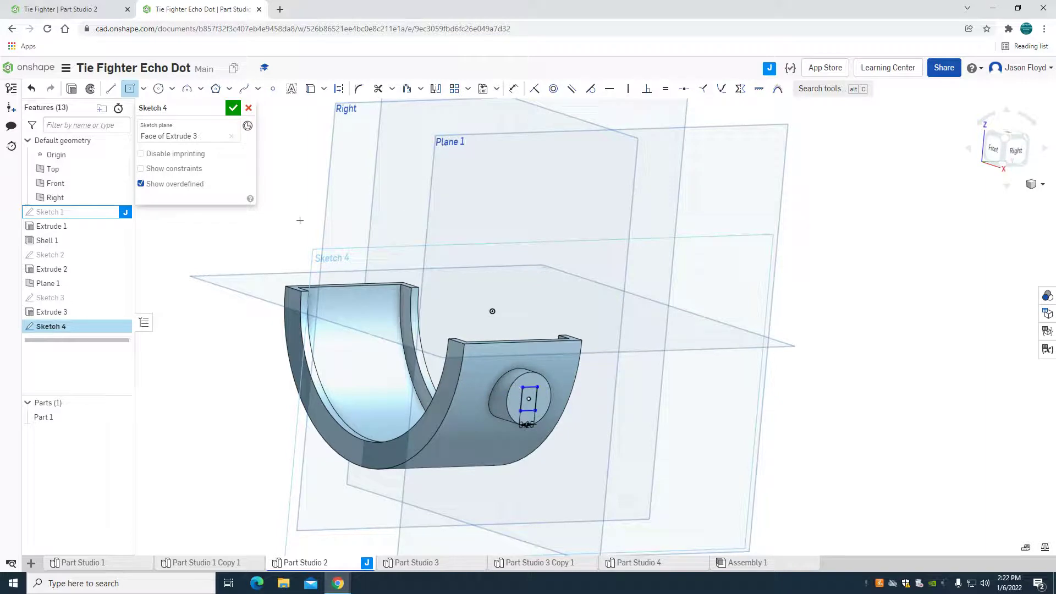
Extrude the square 0.25 in with Add as a peg and check it from the top view.
click(71, 89)
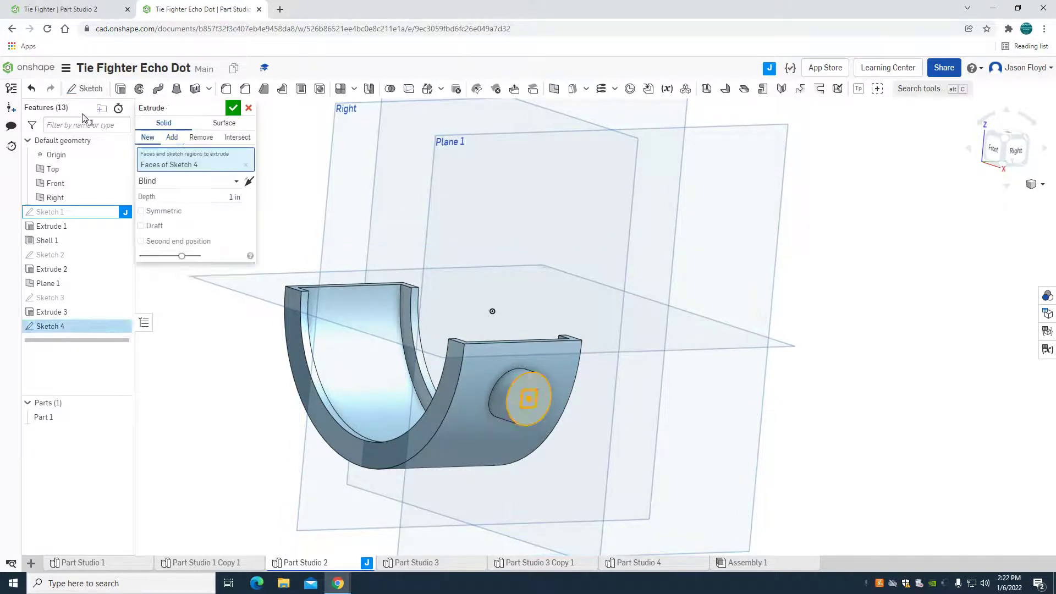
text(0.25)
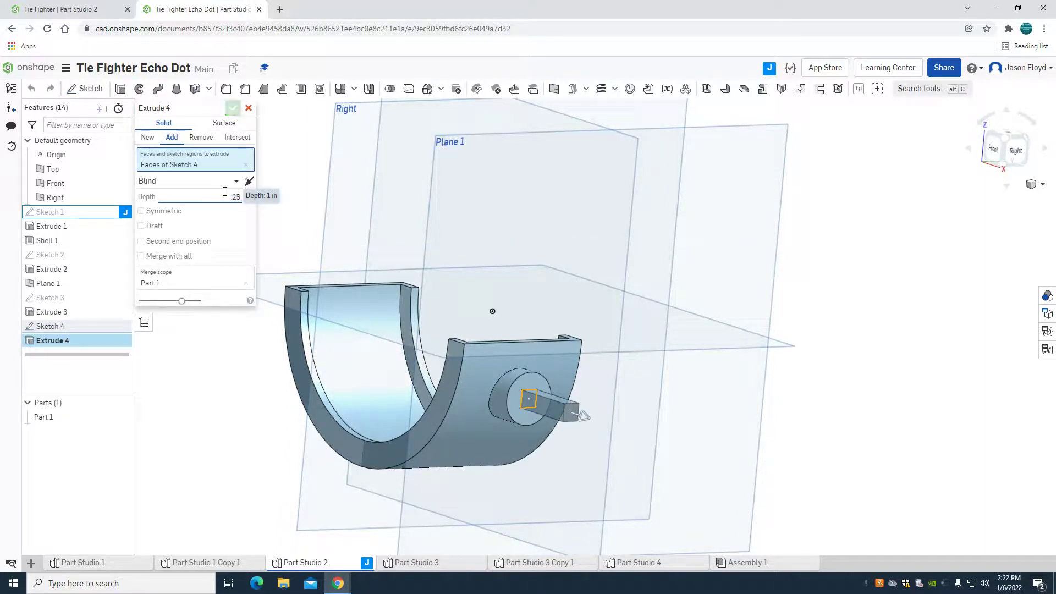
key(Return)
click(233, 108)
right_drag(361, 217, 319, 279)
click(1000, 142)
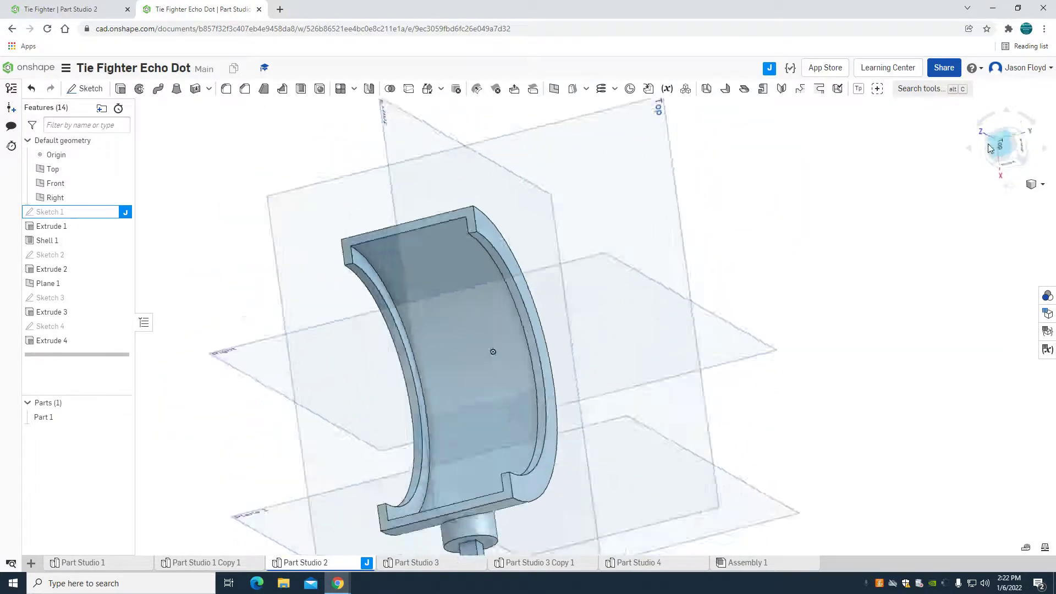